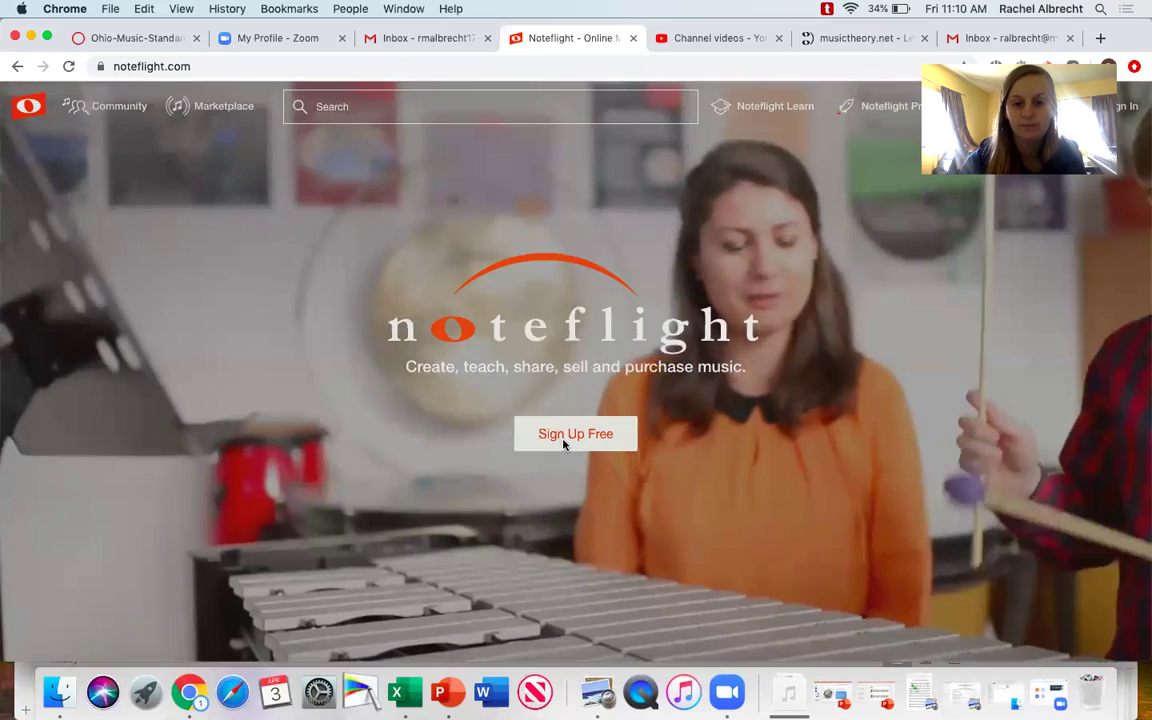
left_click(563, 444)
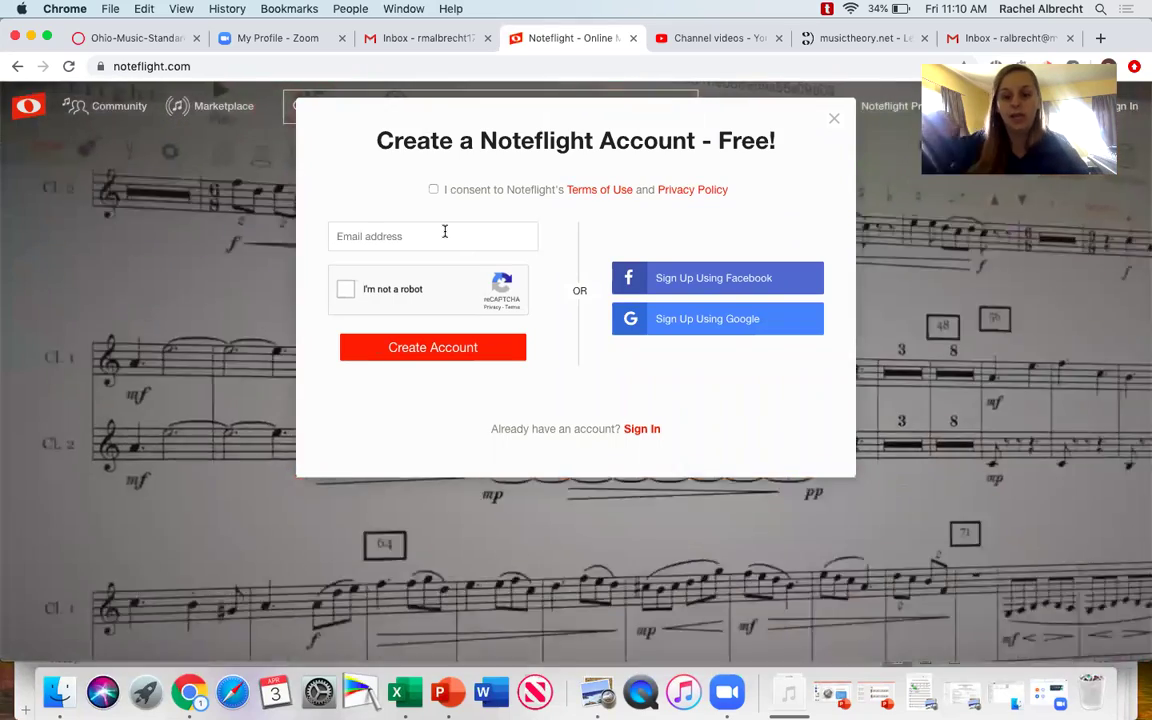
type("r")
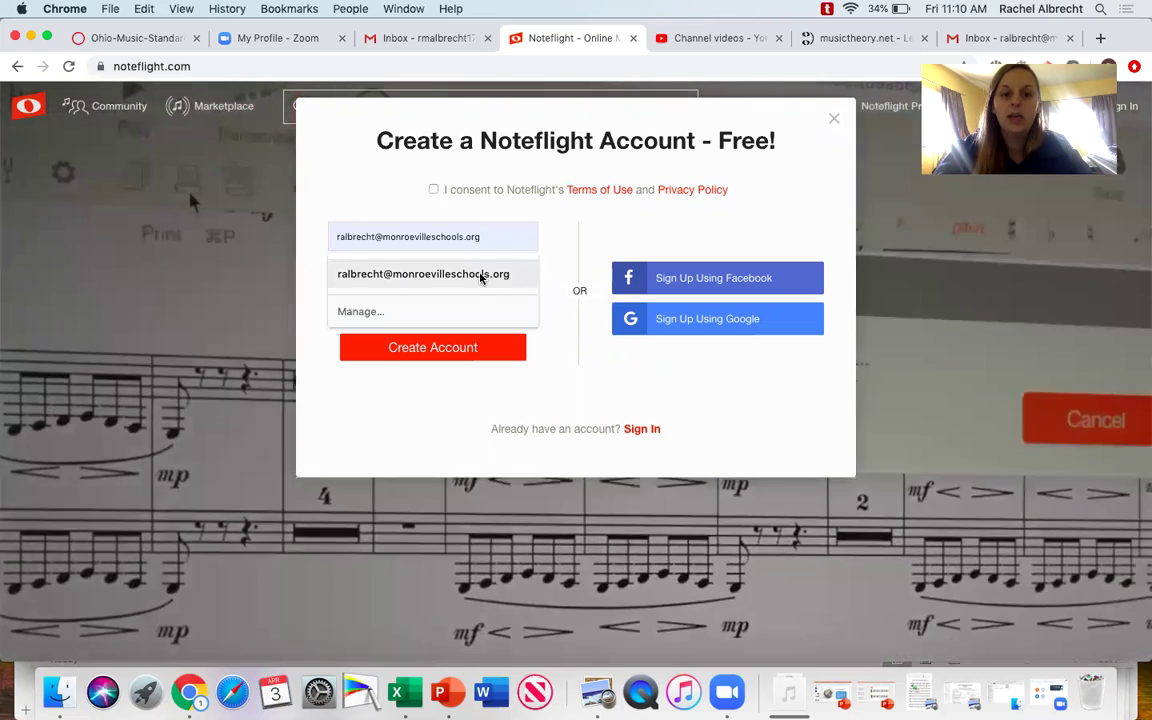
left_click(481, 273)
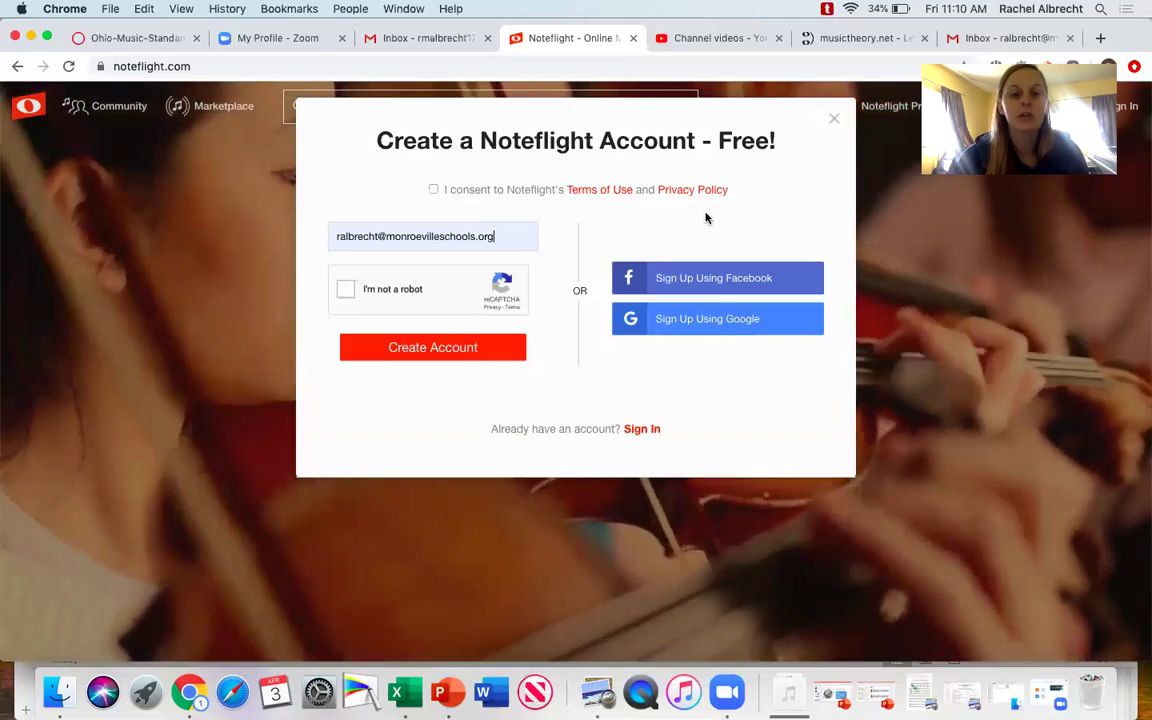
left_click(833, 119)
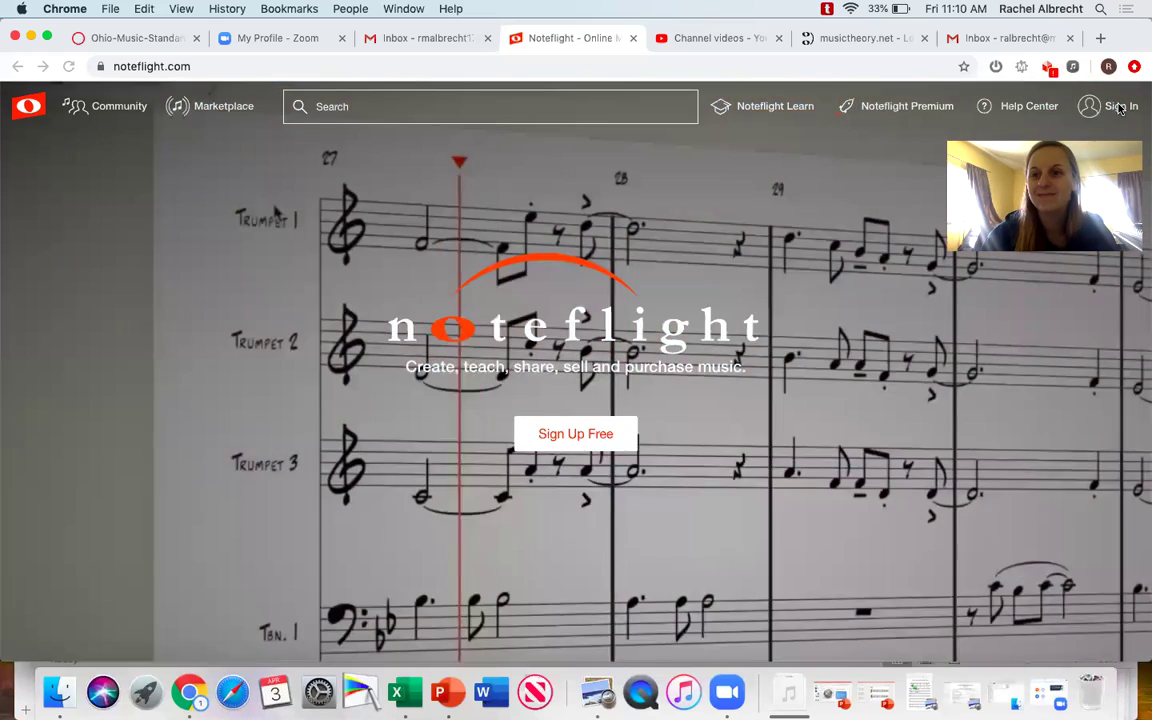
Step: Sign in with the saved account and create a new score from a blank score sheet
left_click(1120, 106)
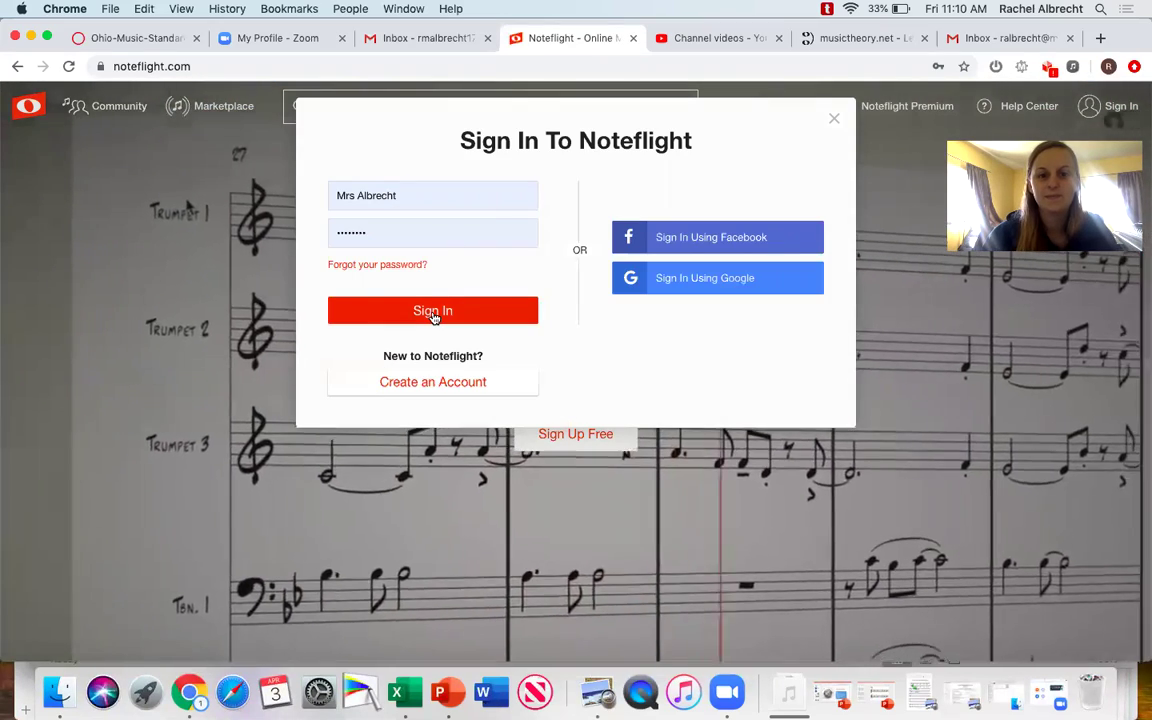
left_click(433, 312)
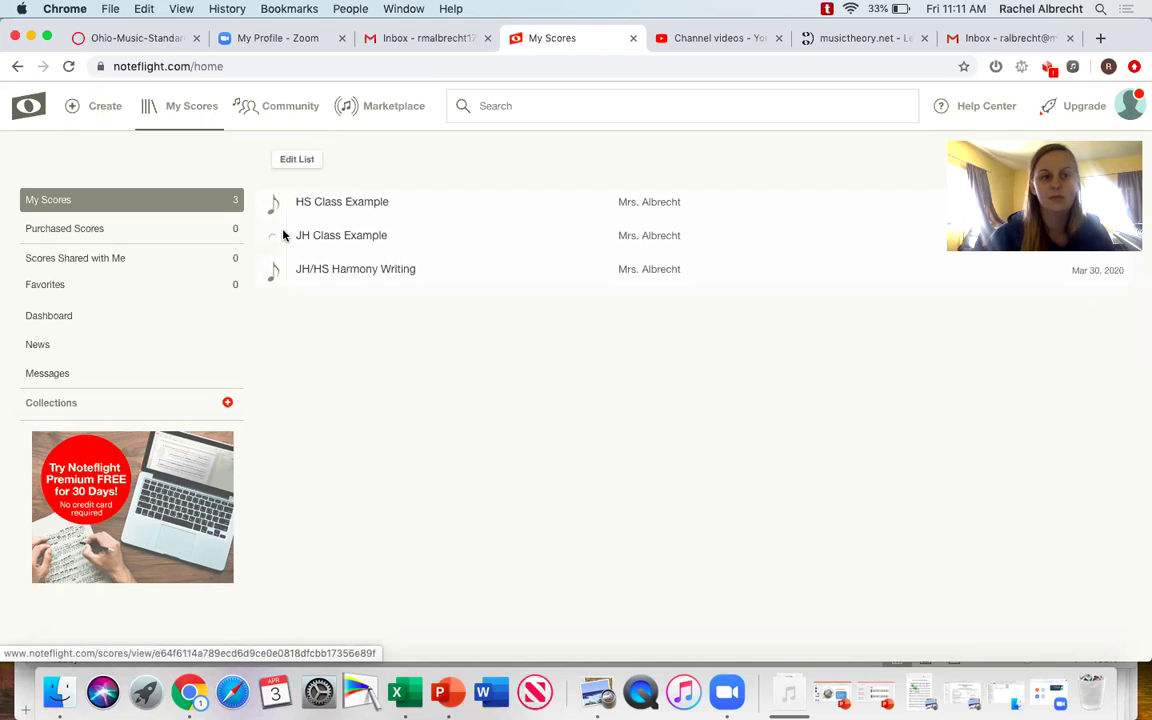
left_click(85, 110)
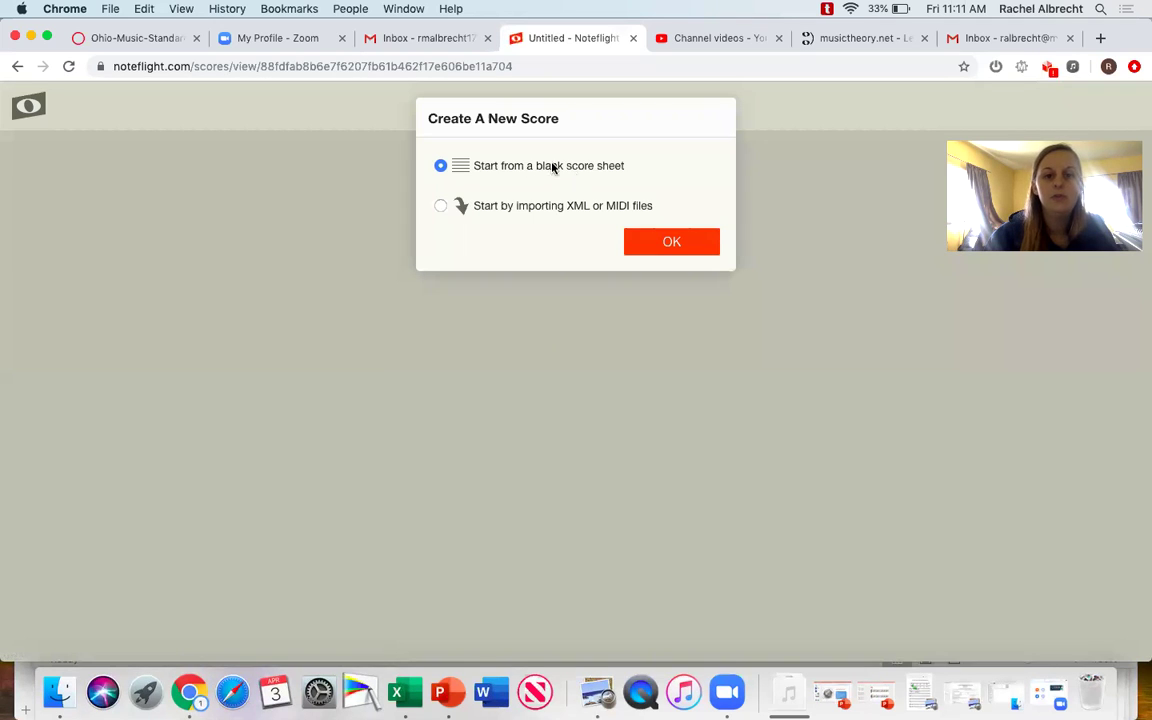
left_click(663, 241)
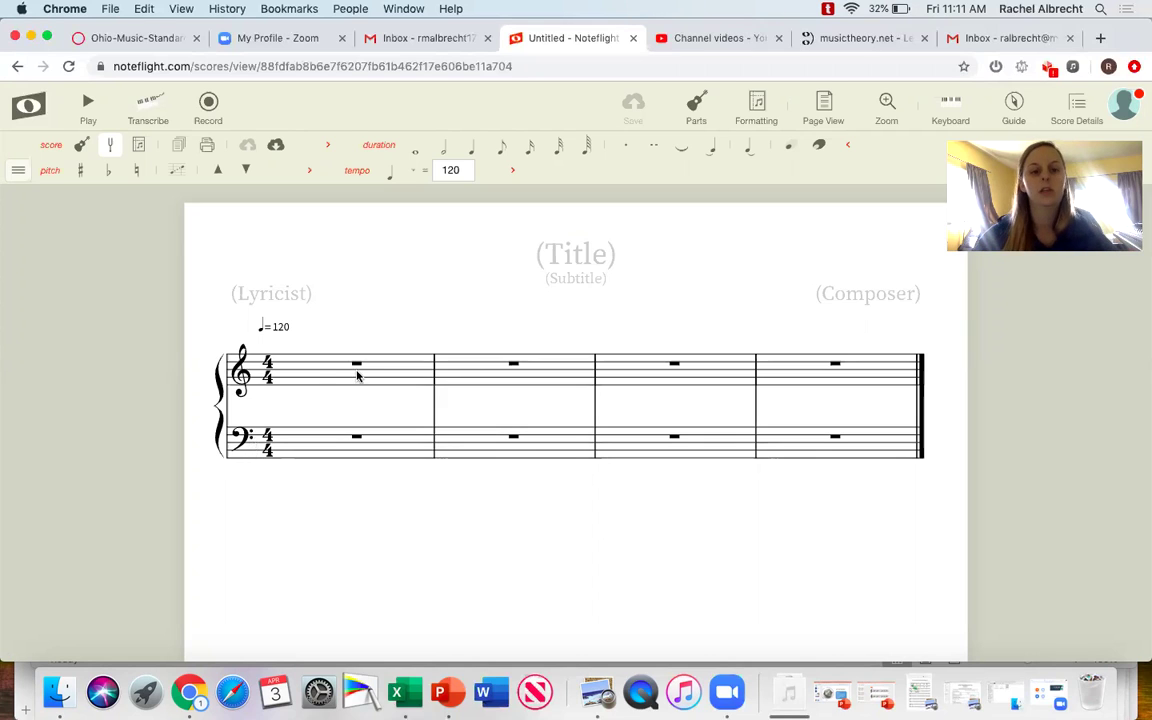
Step: Fill treble measure 1 with a quarter-note C, eighth notes C and B, and a half-note G
left_click(303, 370)
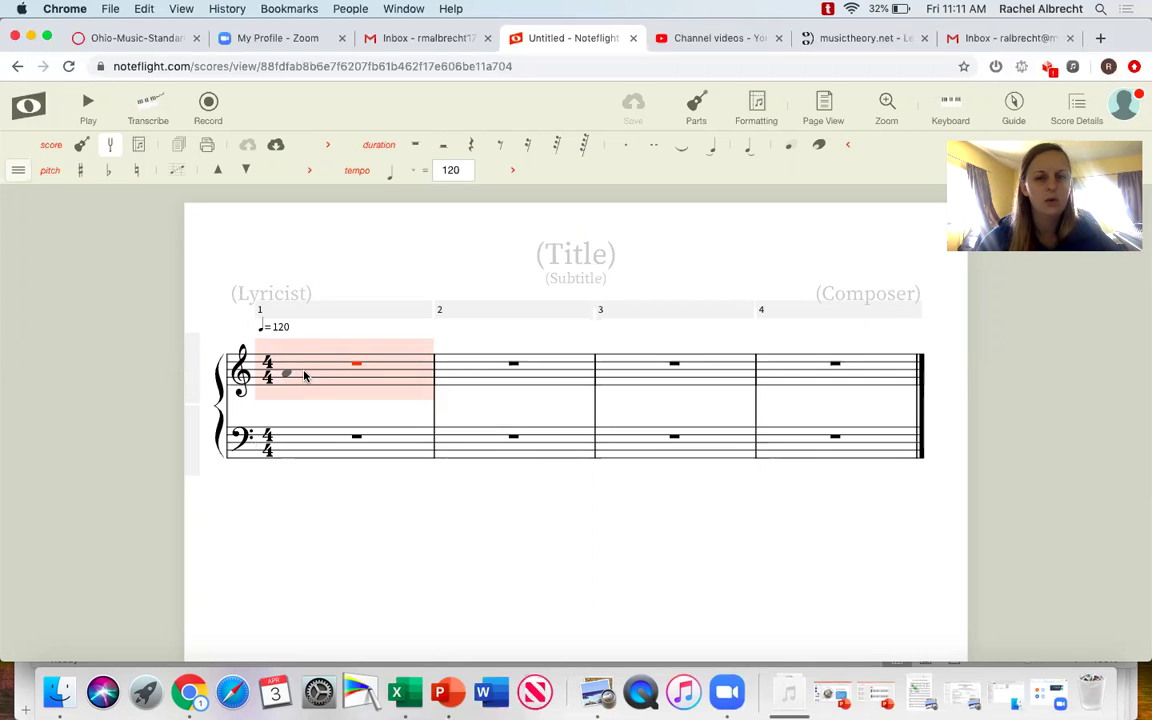
left_click(303, 370)
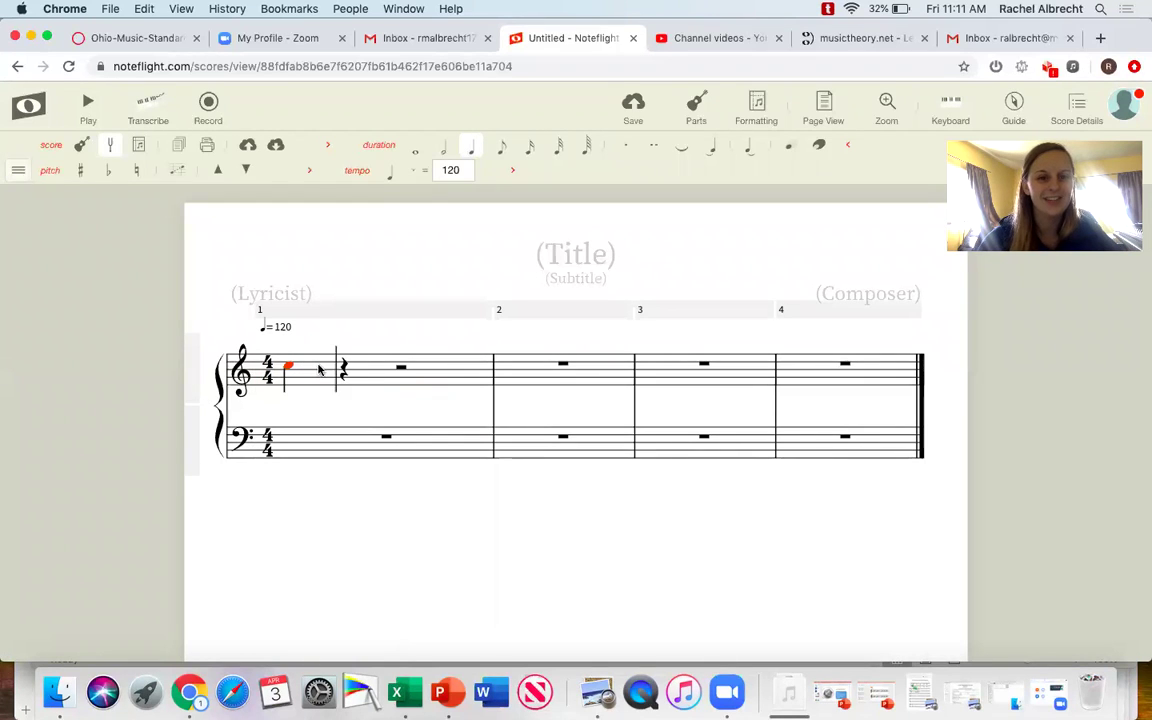
left_click(343, 368)
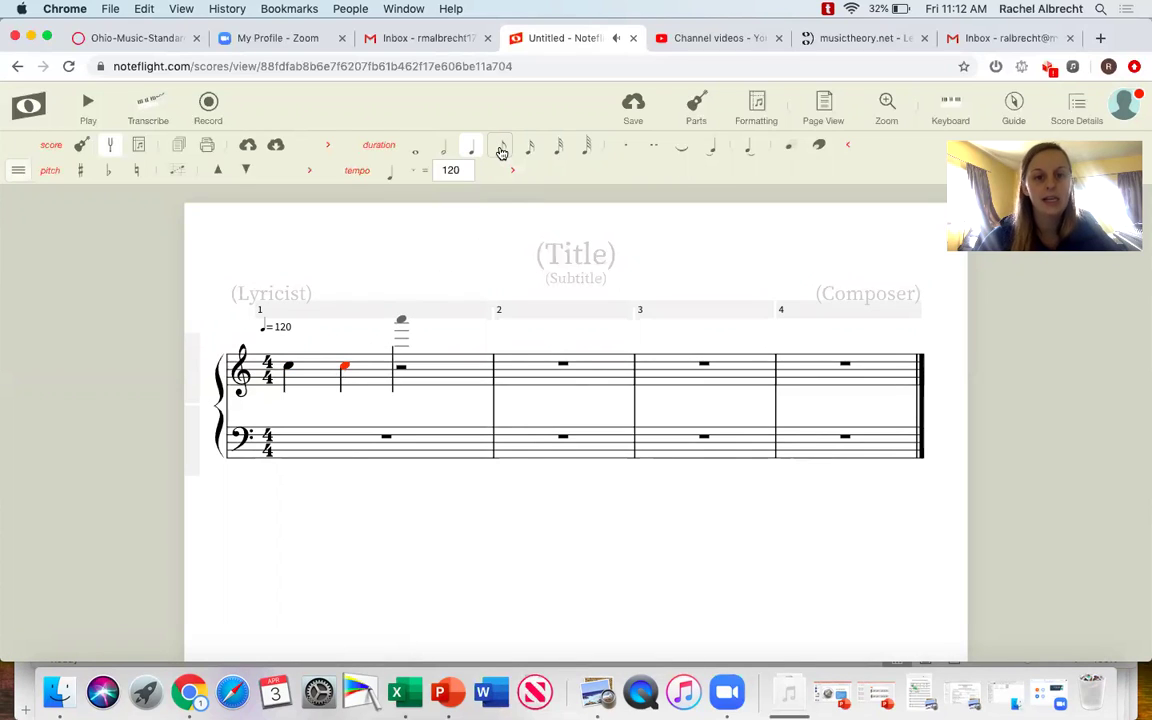
left_click(502, 151)
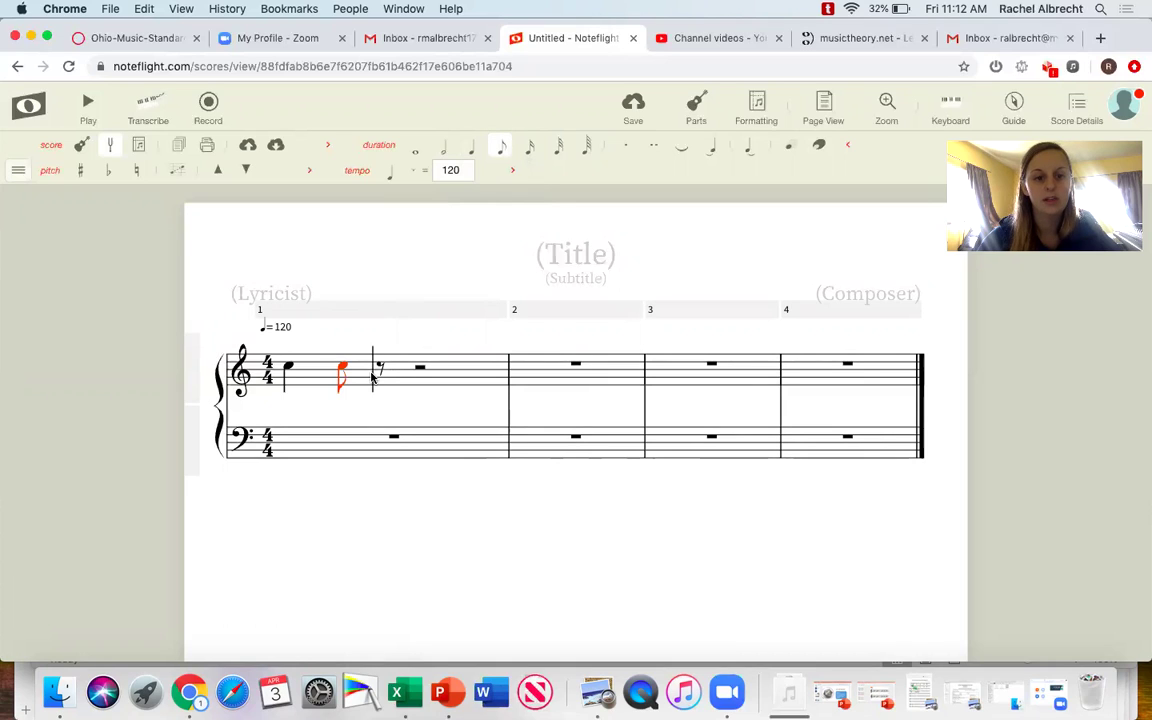
left_click(380, 372)
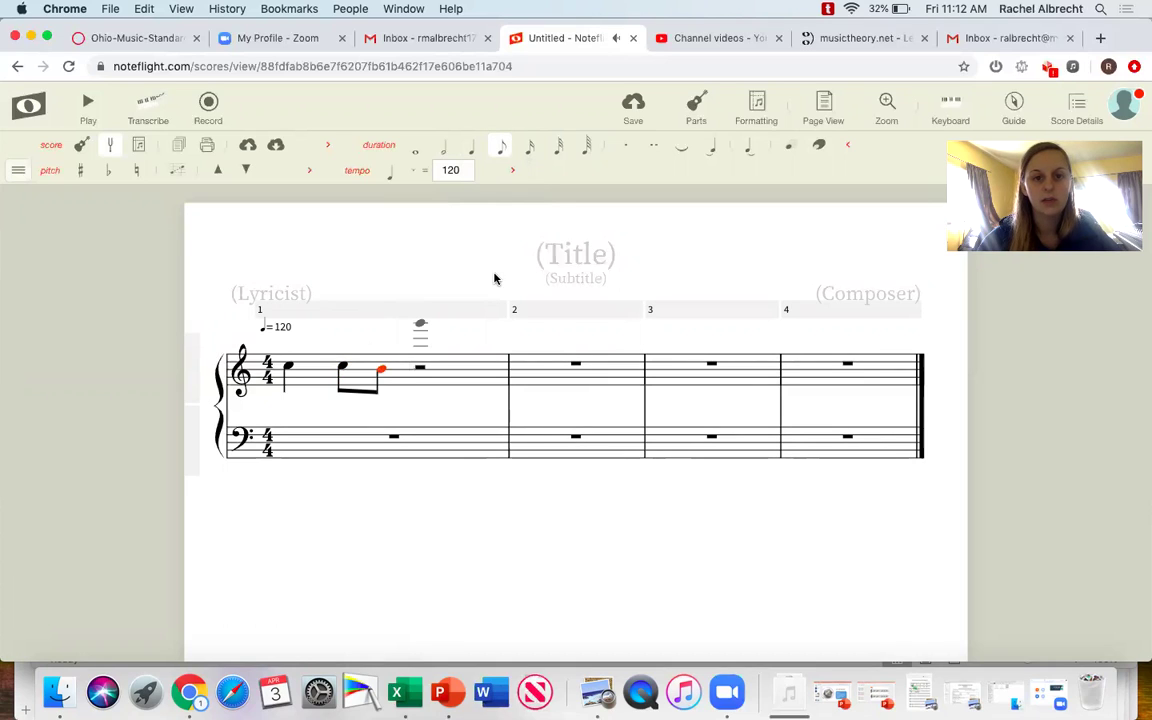
left_click(421, 377)
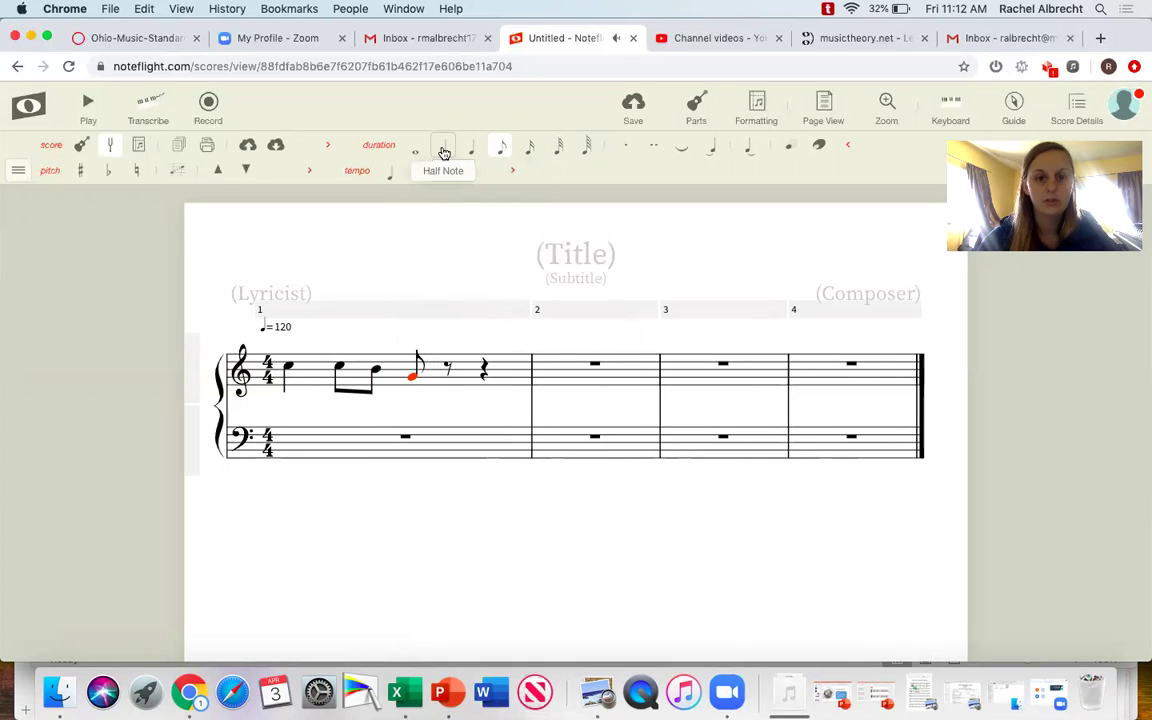
left_click(444, 150)
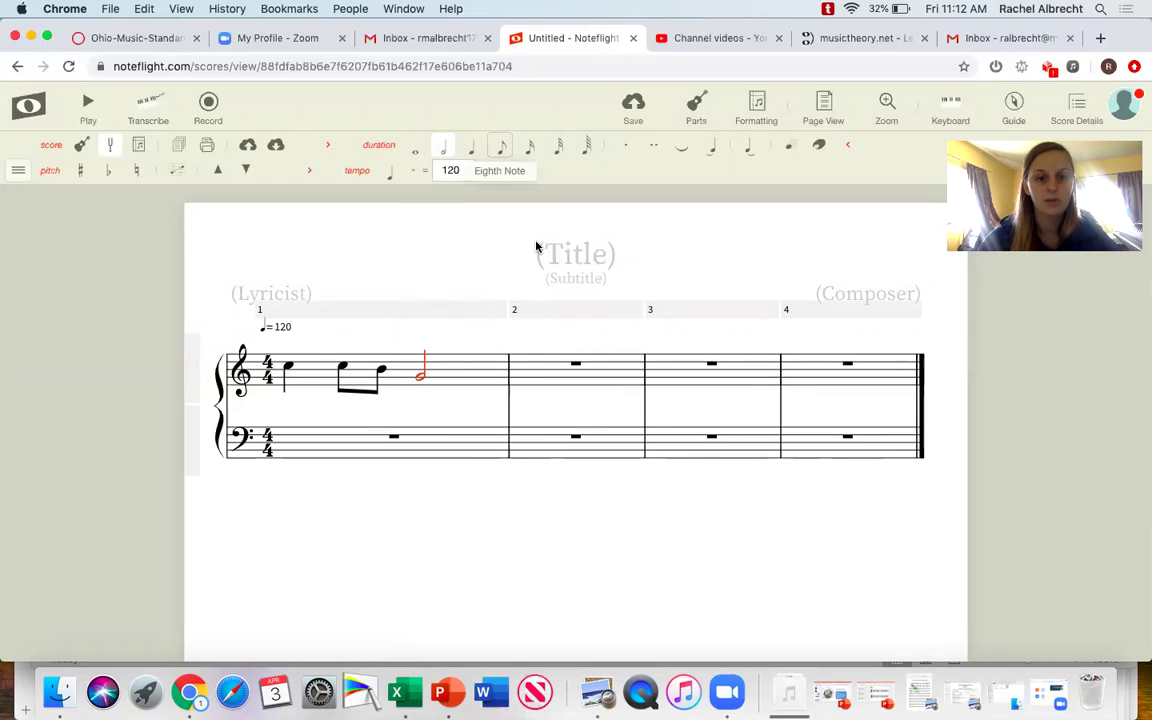
Step: Fill treble measure 2 with eighth notes A, A, B, A, G, G and a quarter-note G
left_click(539, 379)
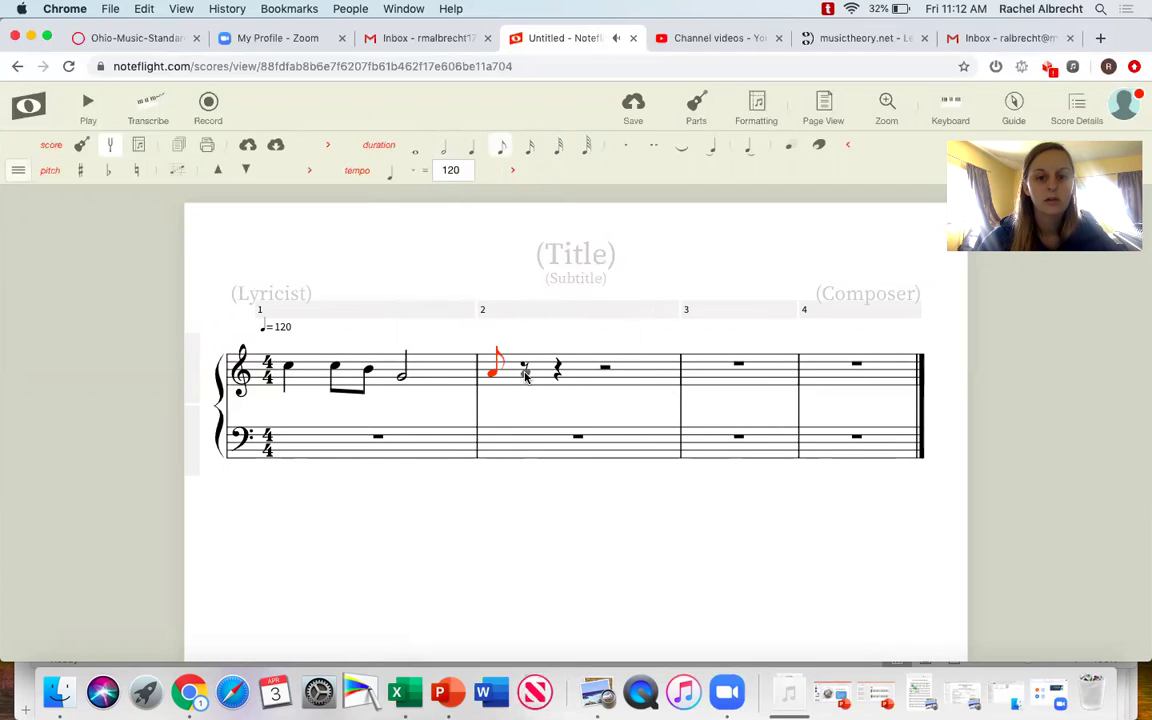
left_click(526, 374)
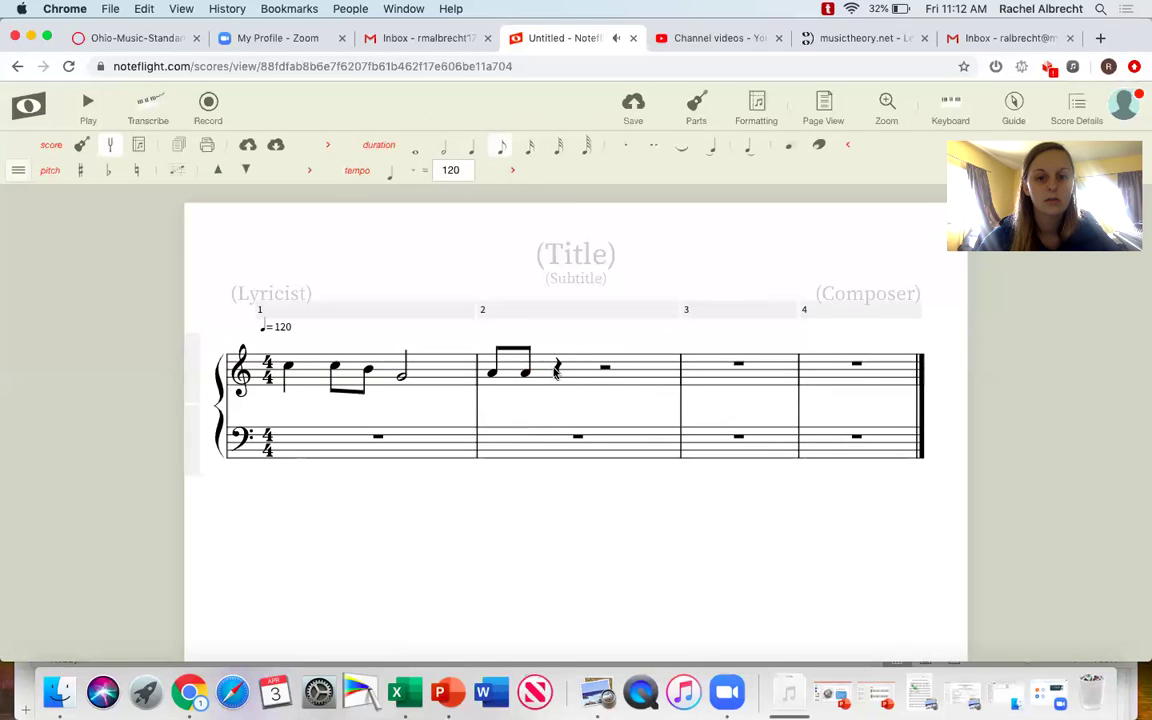
left_click(556, 370)
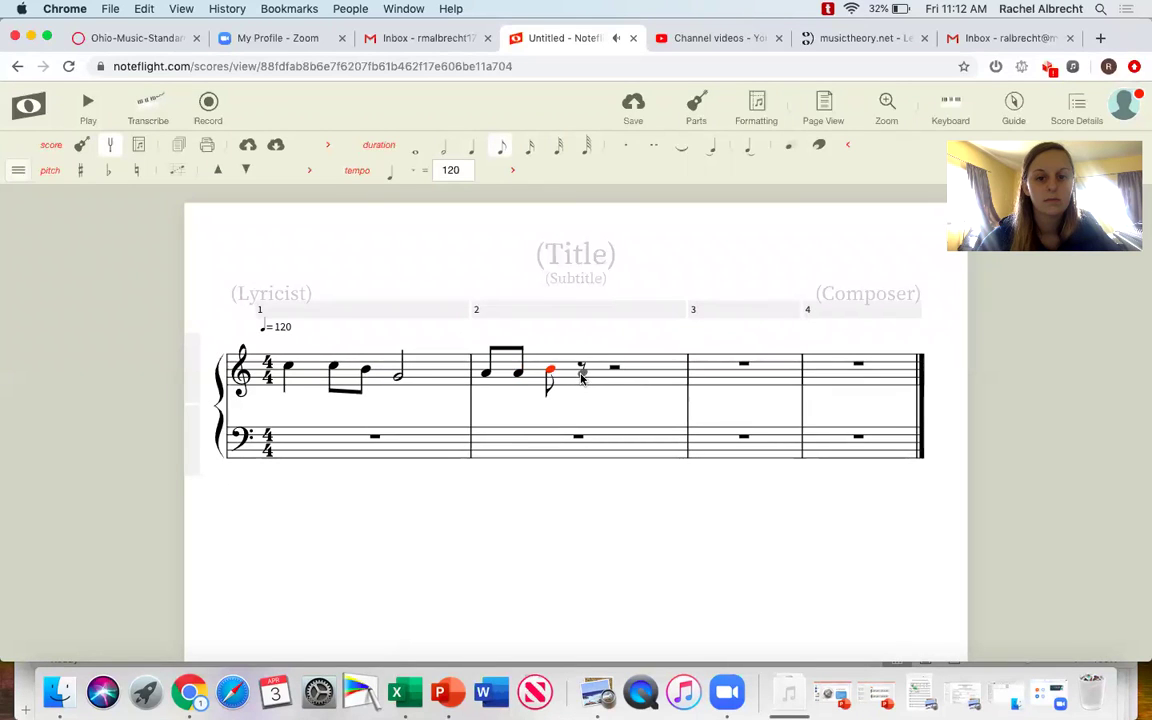
left_click(582, 374)
left_click(614, 377)
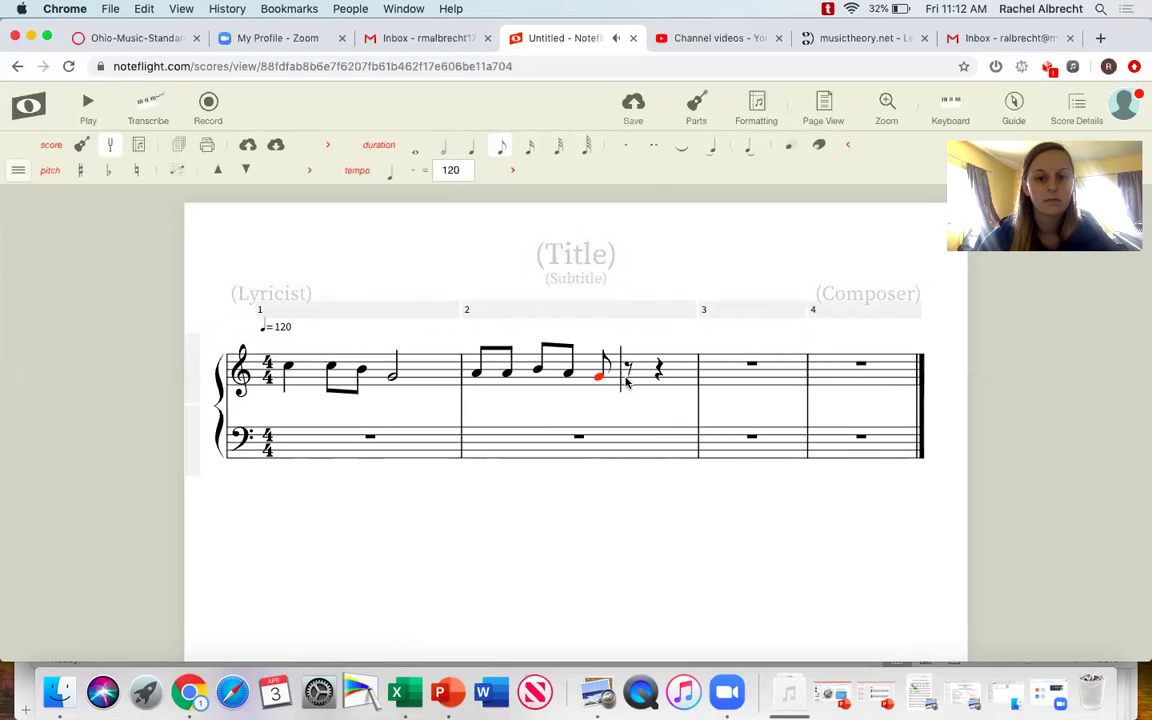
left_click(629, 378)
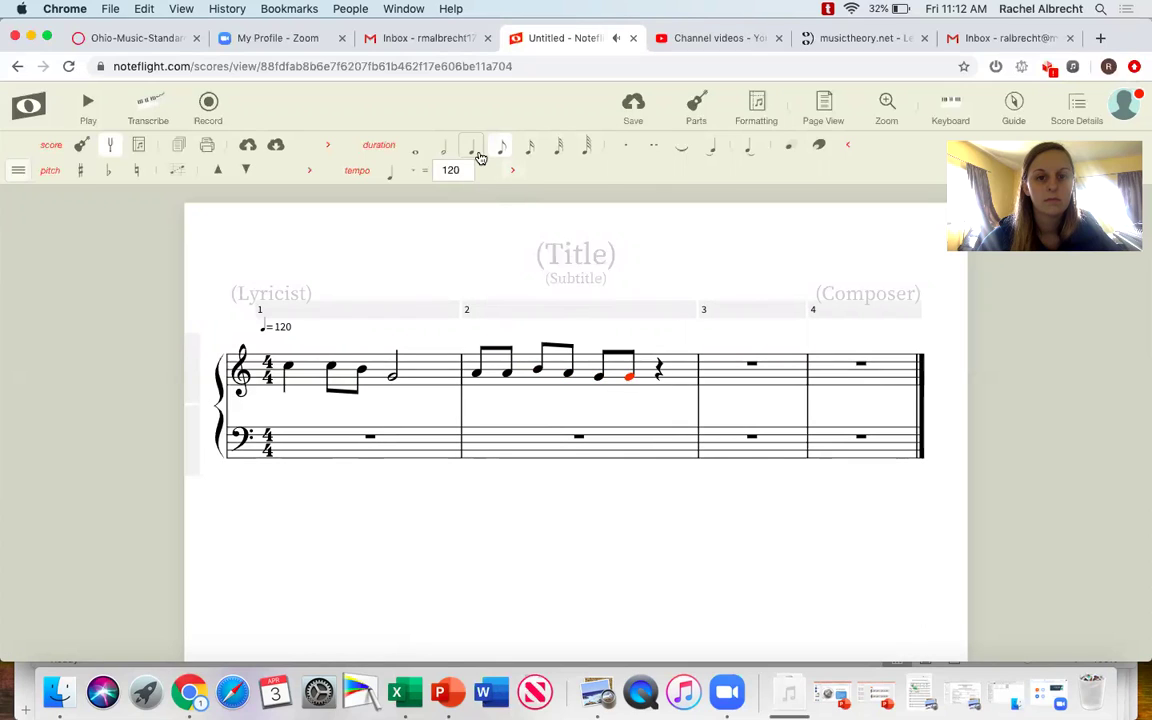
left_click(661, 377)
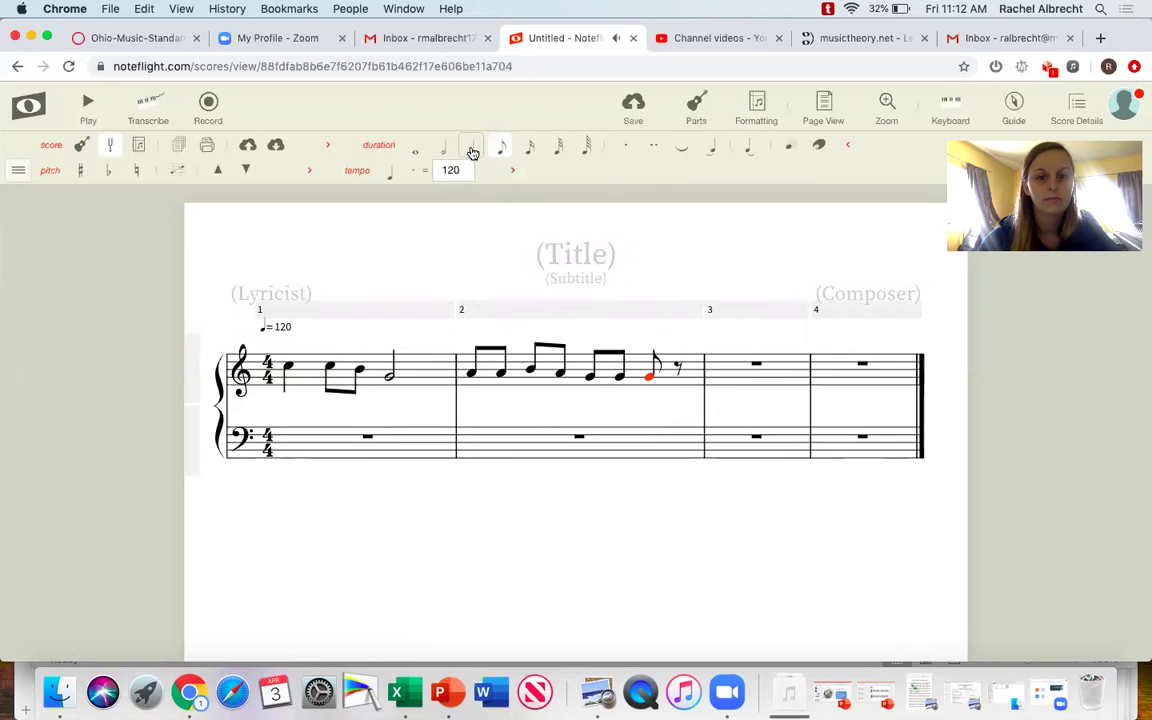
left_click(473, 151)
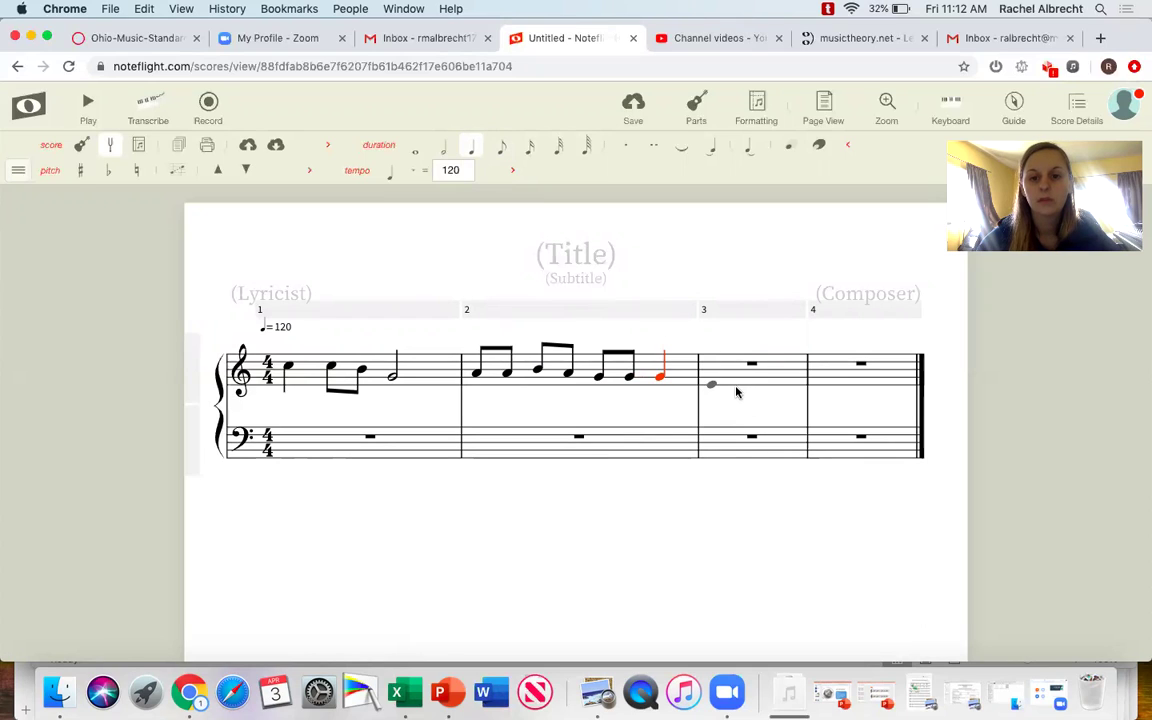
Step: Fill treble measure 3 with a half-note F followed by quarter notes G and F
left_click(728, 386)
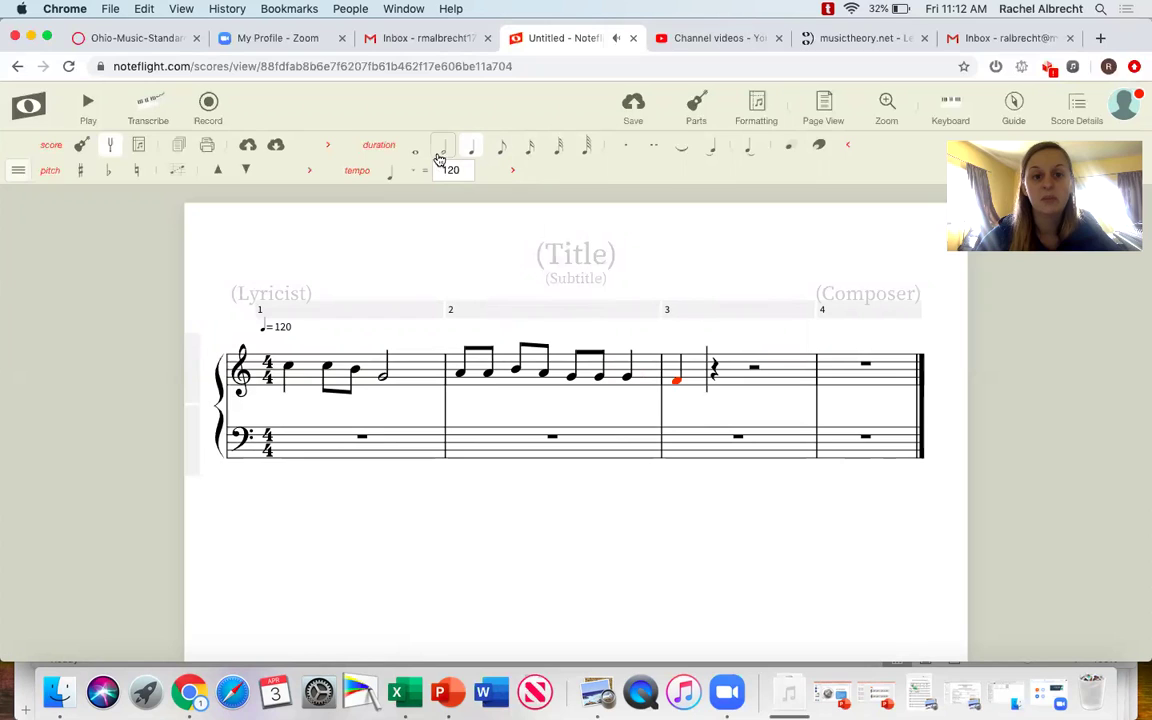
left_click(441, 154)
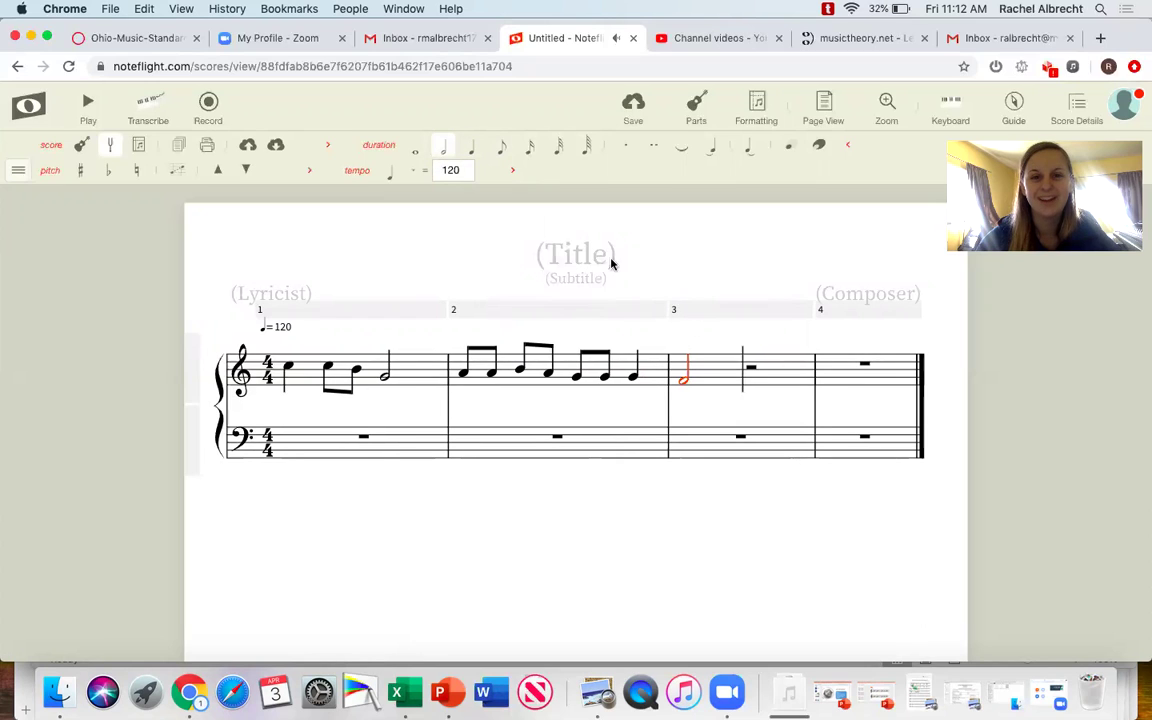
left_click(743, 380)
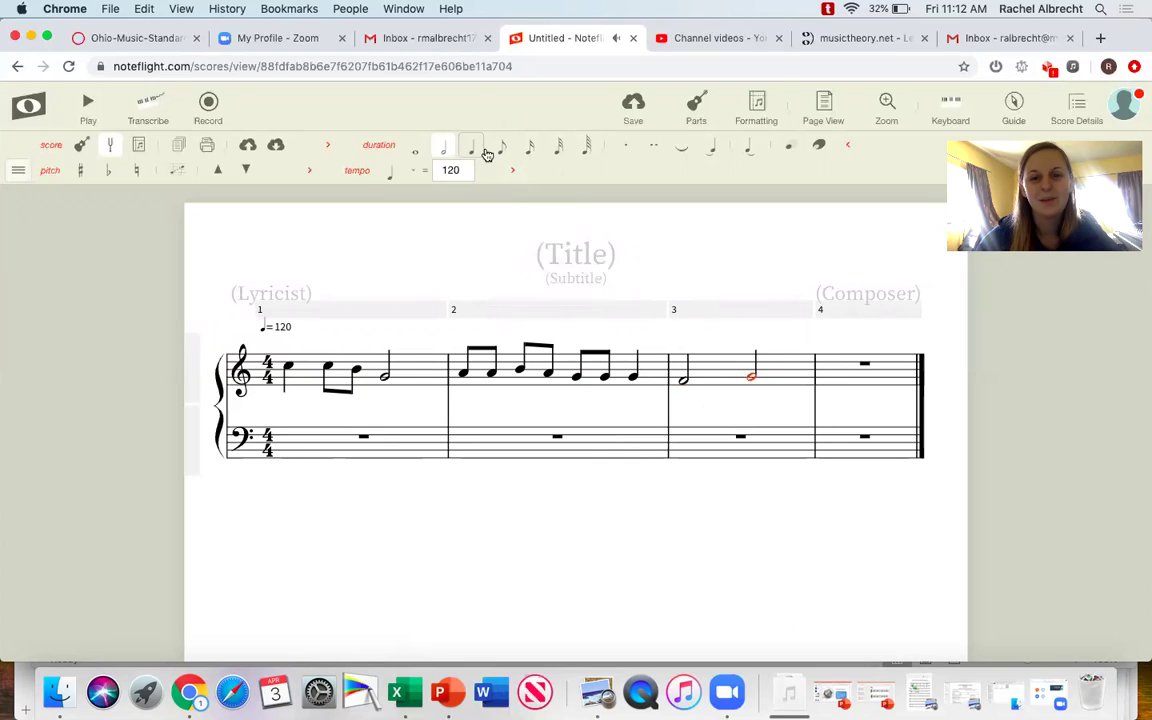
left_click(480, 150)
left_click(783, 383)
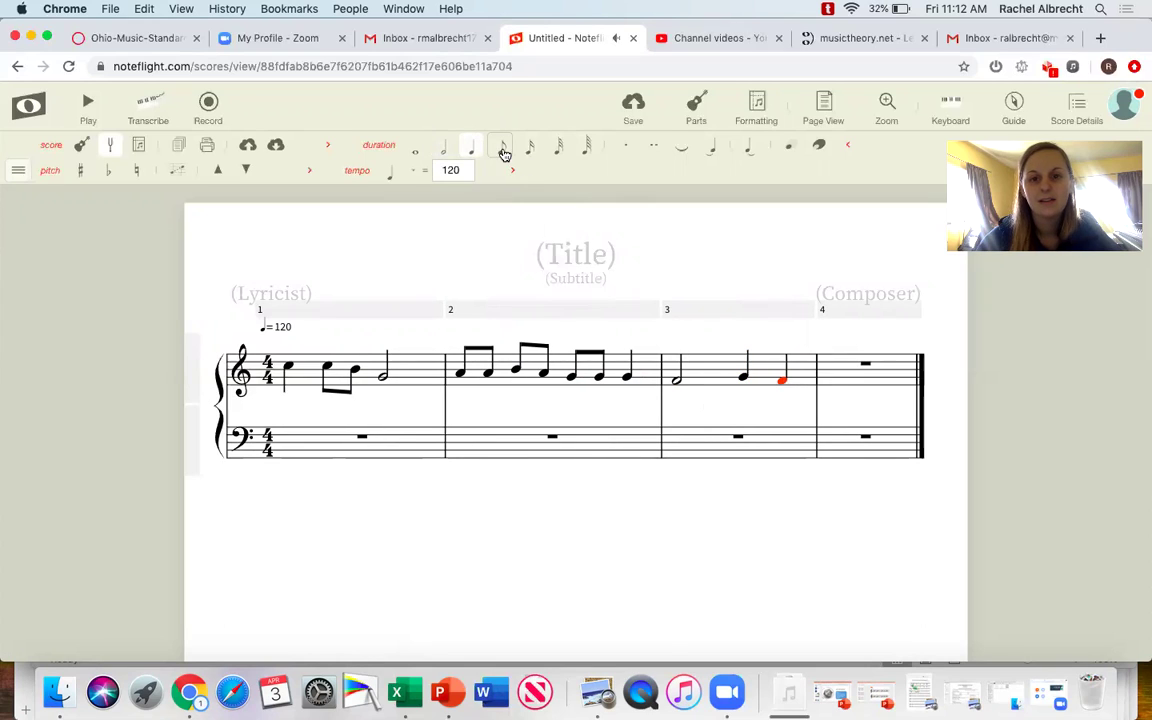
Step: Fill treble measure 4 with eighth notes E and D, a half-note middle C and a quarter-note middle C
left_click(836, 390)
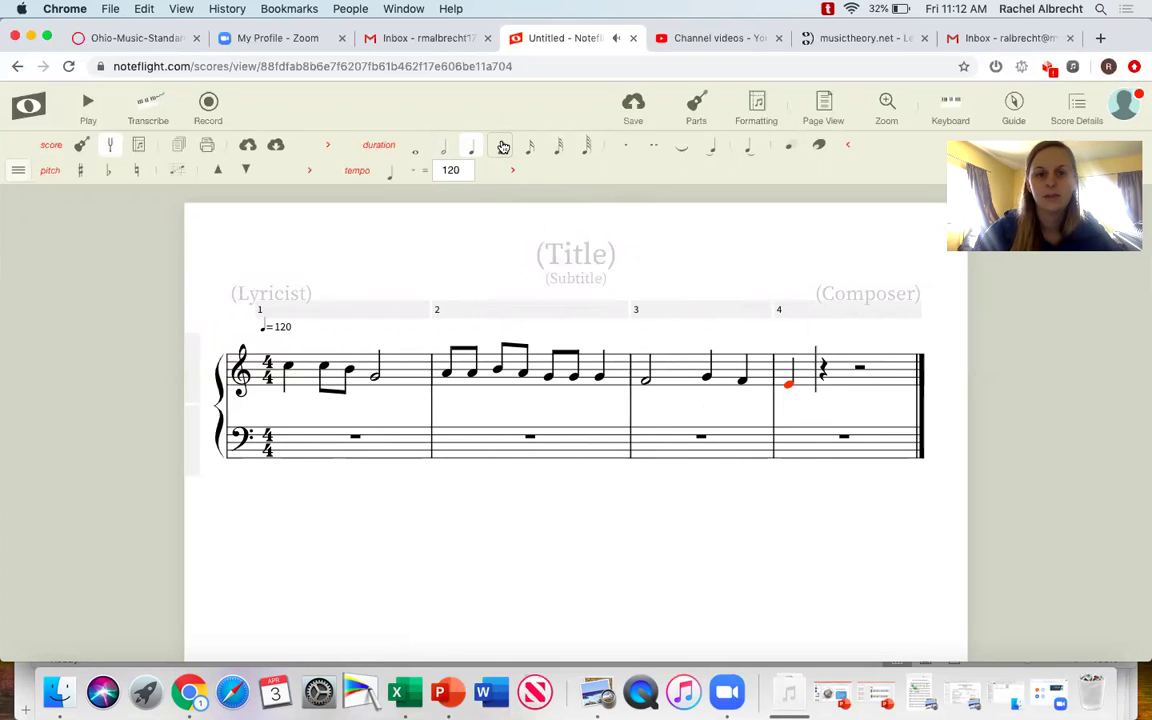
left_click(501, 145)
left_click(800, 388)
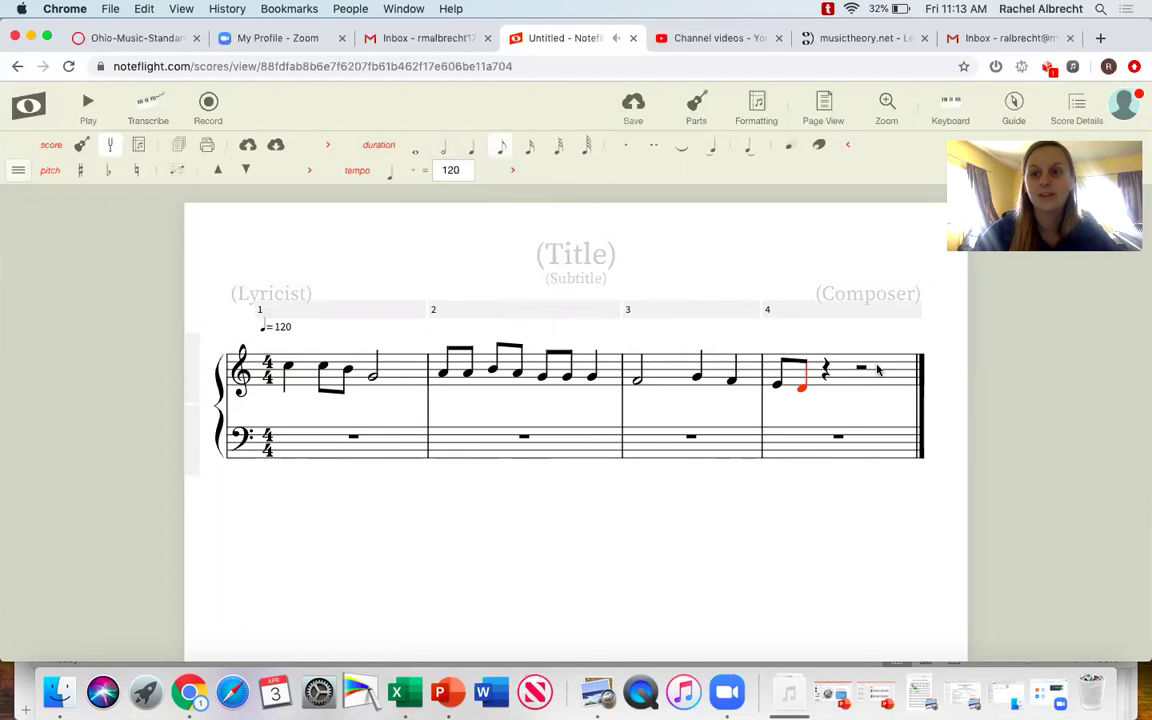
left_click(831, 394)
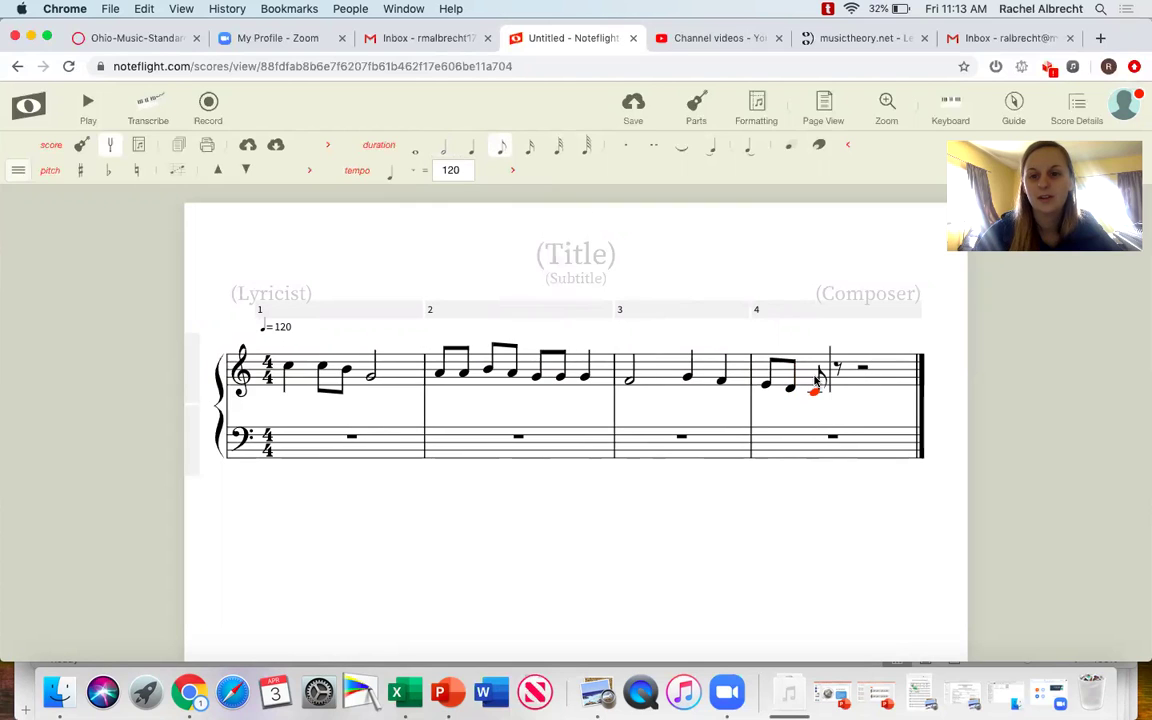
left_click(442, 152)
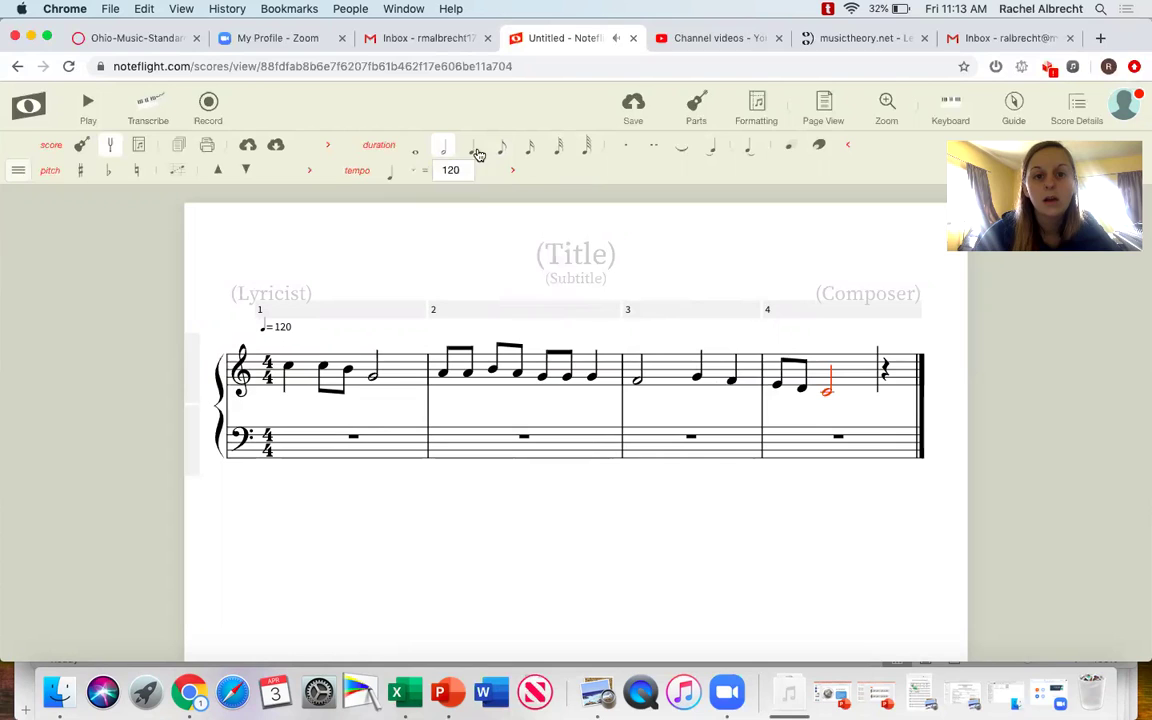
left_click(885, 392)
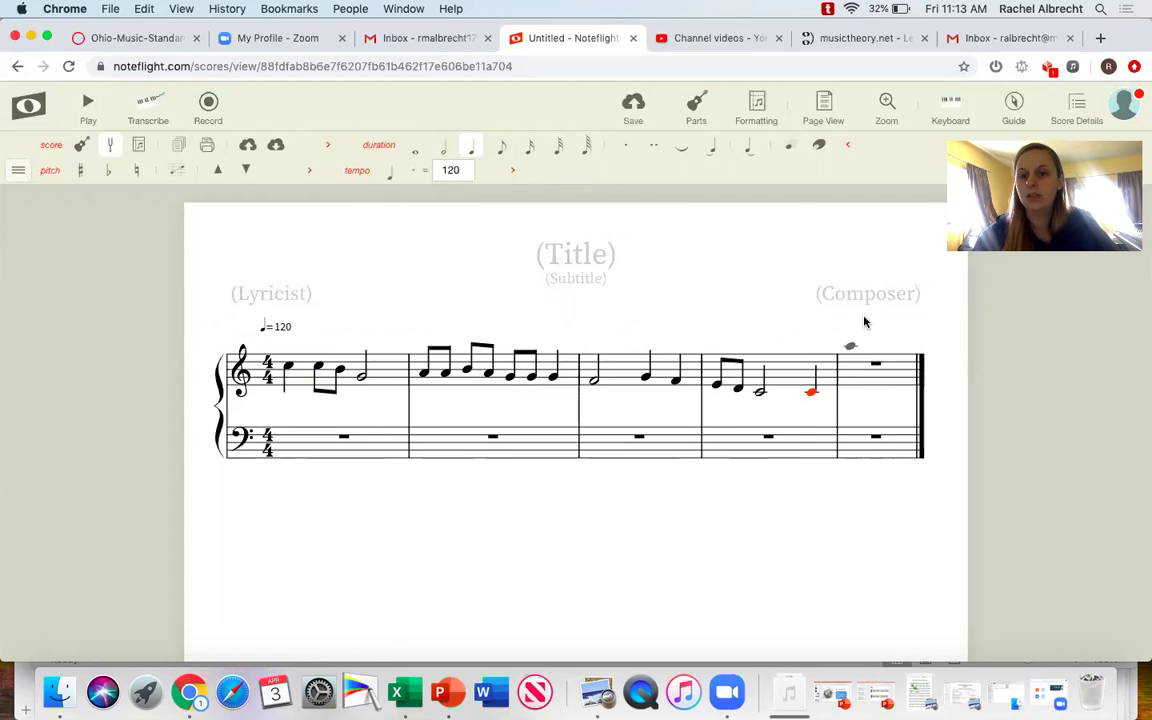
Step: Delete the empty fifth measure and play back the four-measure melody
left_click(933, 335)
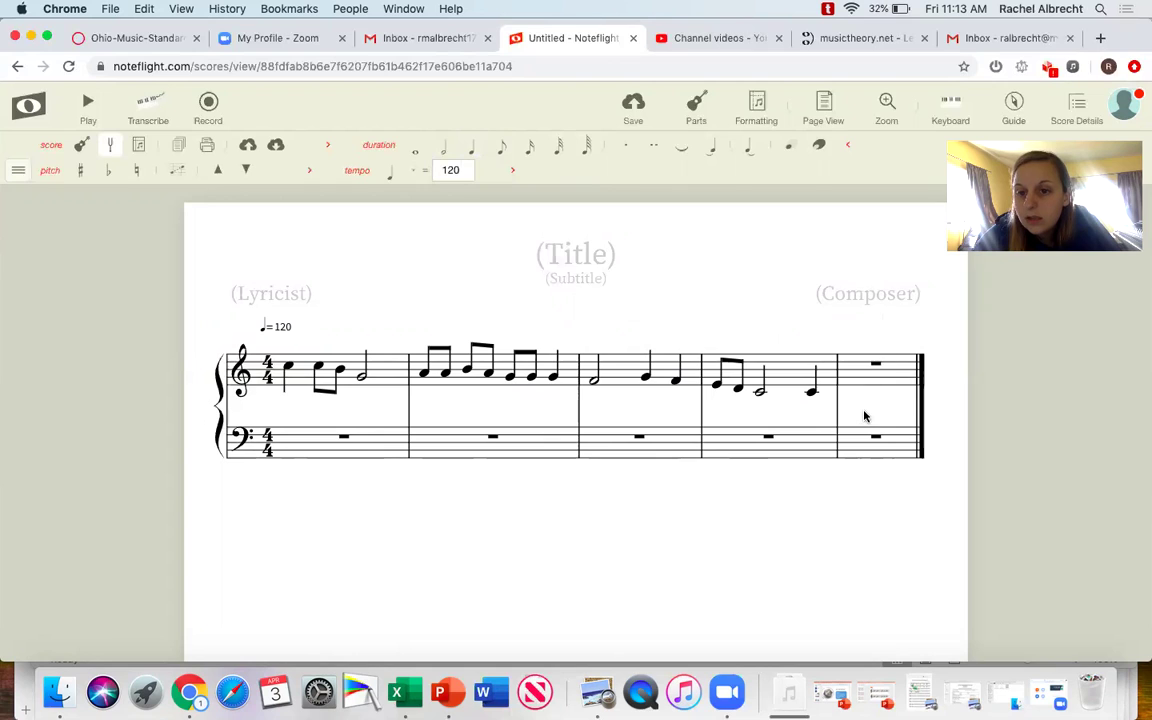
left_click(866, 375)
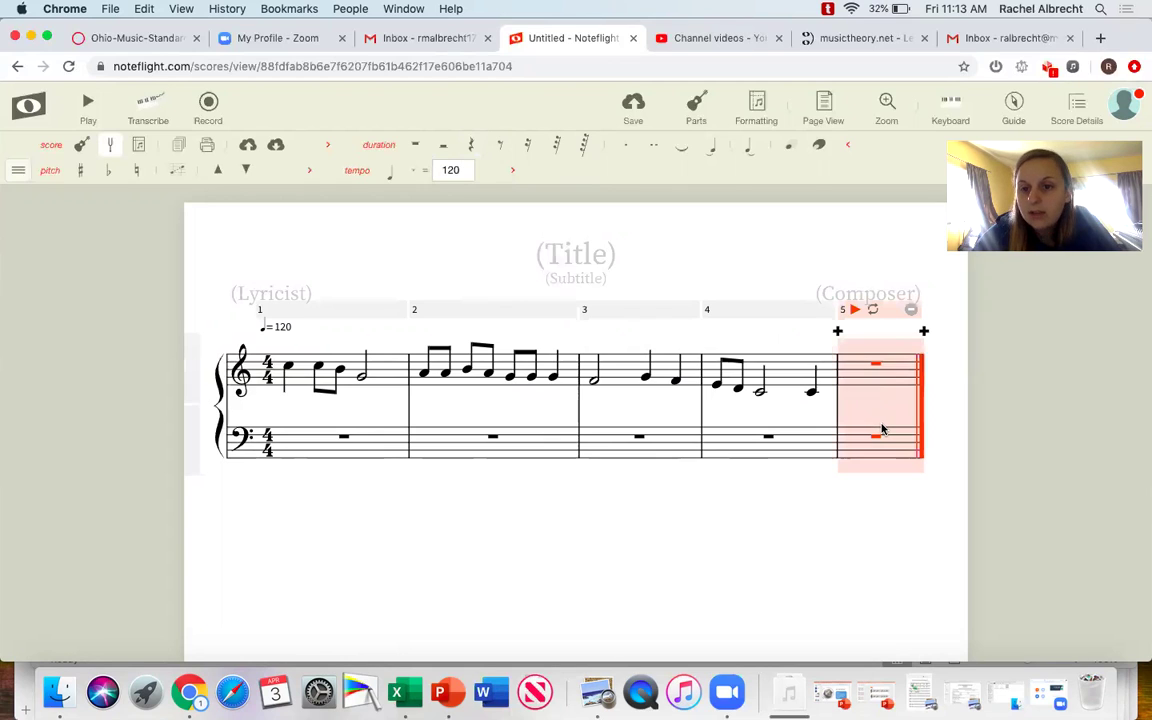
key("Delete")
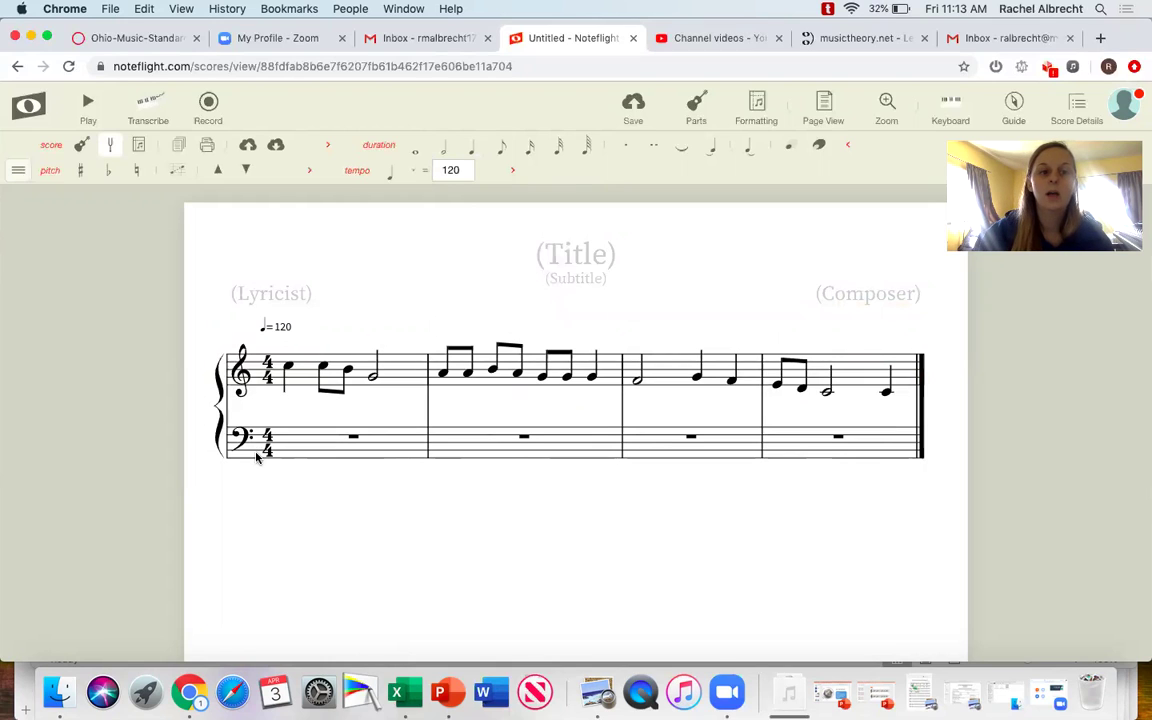
left_click(89, 104)
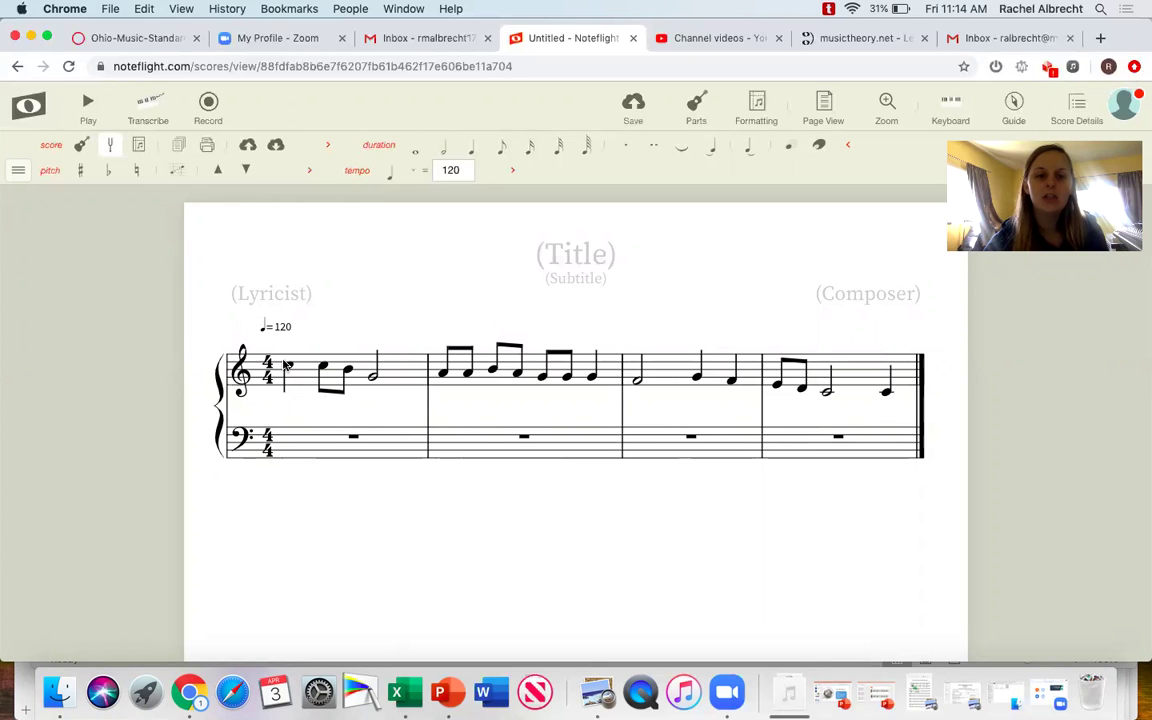
Step: Fill bass measure 1 with a quarter-note E, eighth notes E and D, and a half-note B
left_click(299, 443)
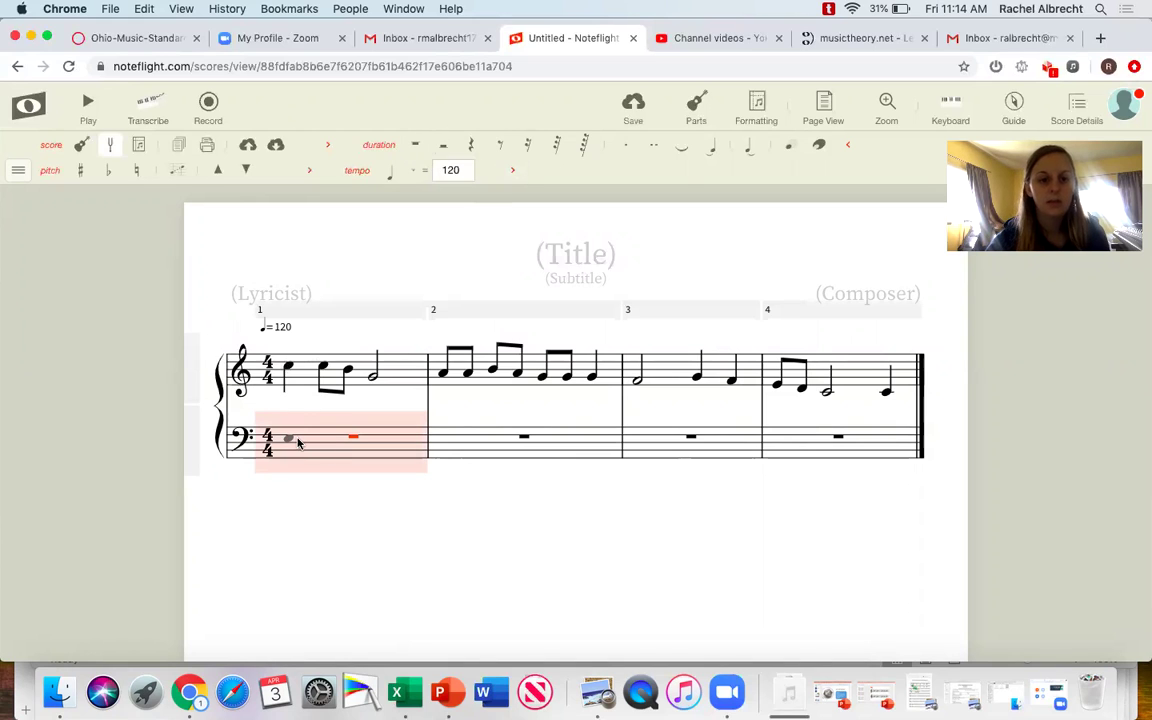
left_click(297, 443)
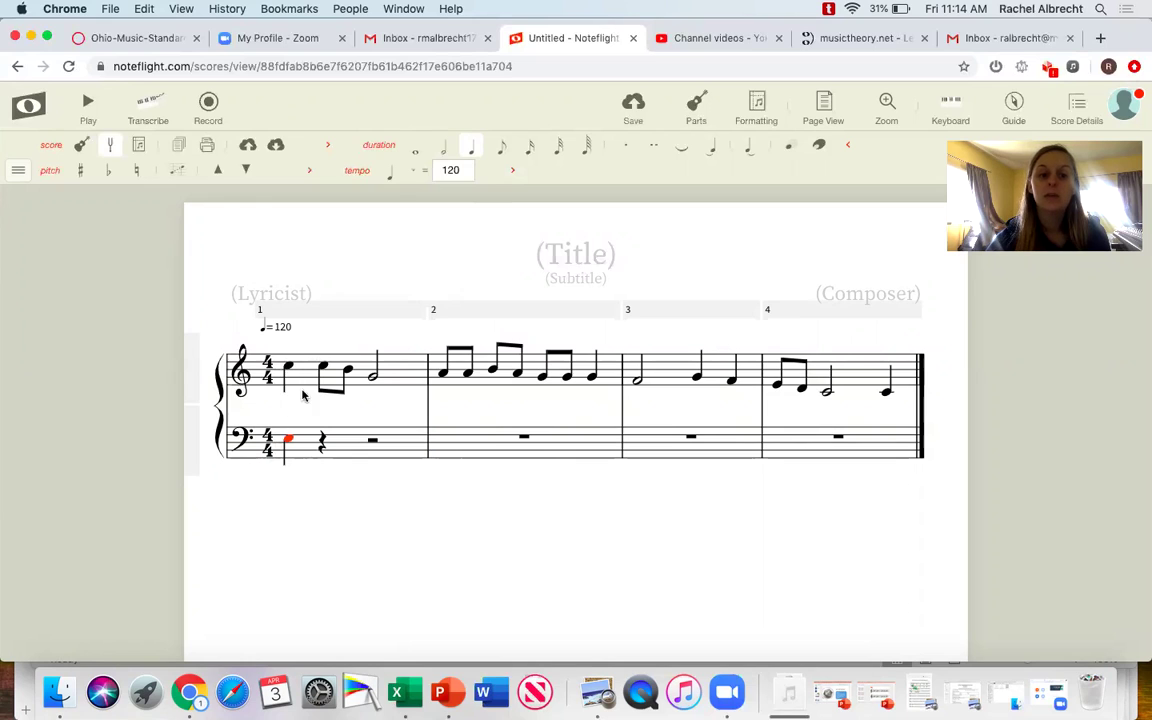
left_click(320, 440)
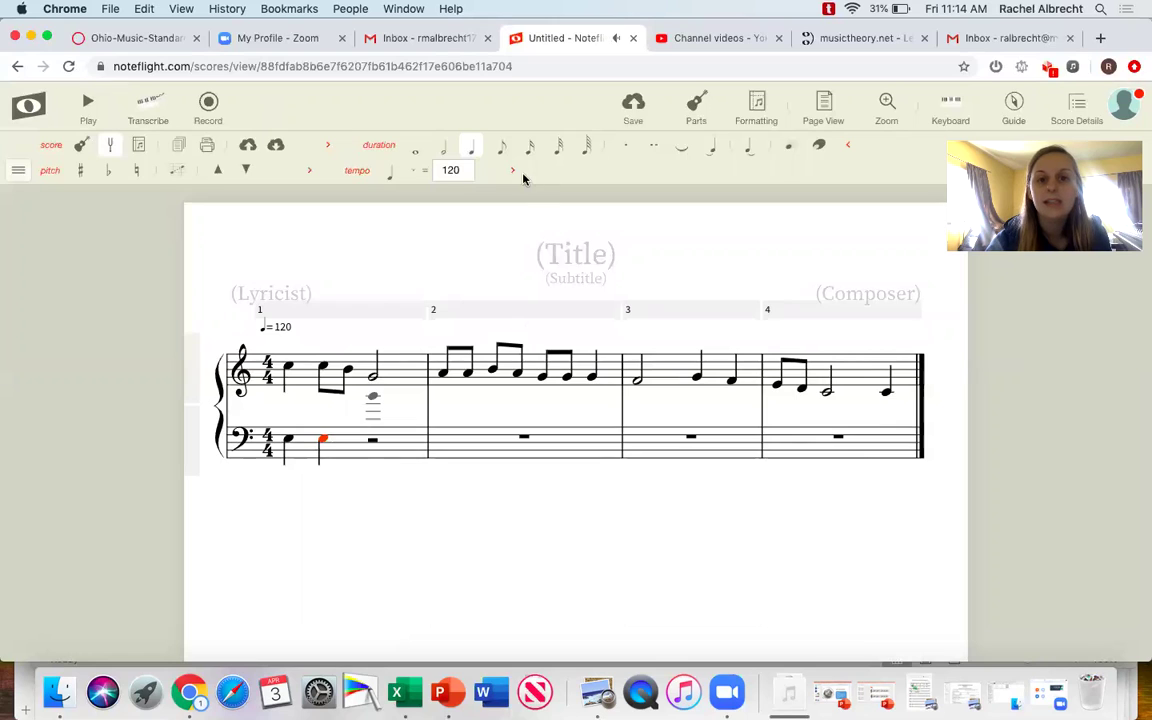
left_click(501, 152)
left_click(347, 444)
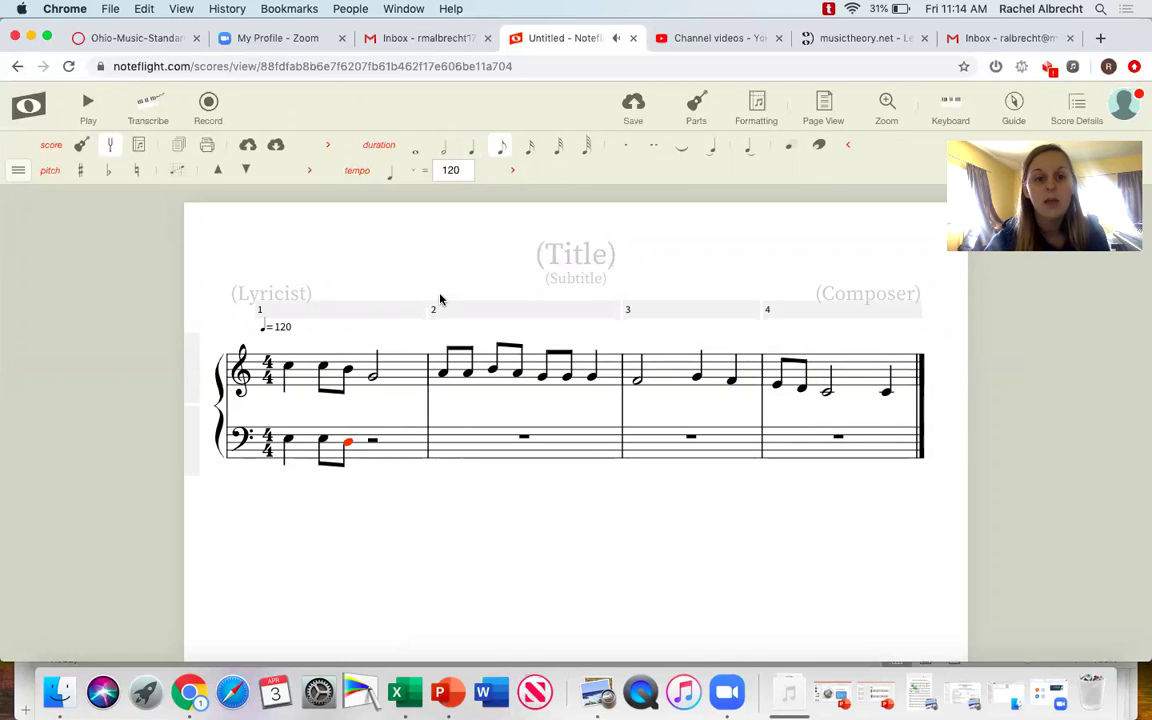
left_click(380, 454)
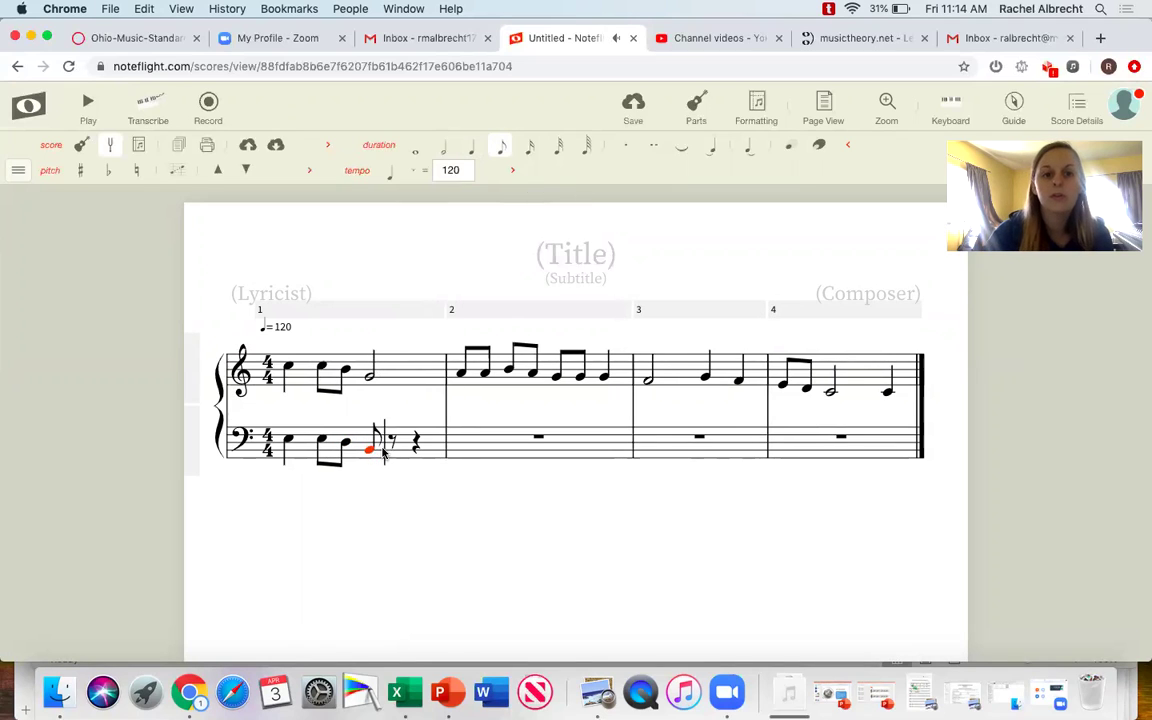
left_click(446, 157)
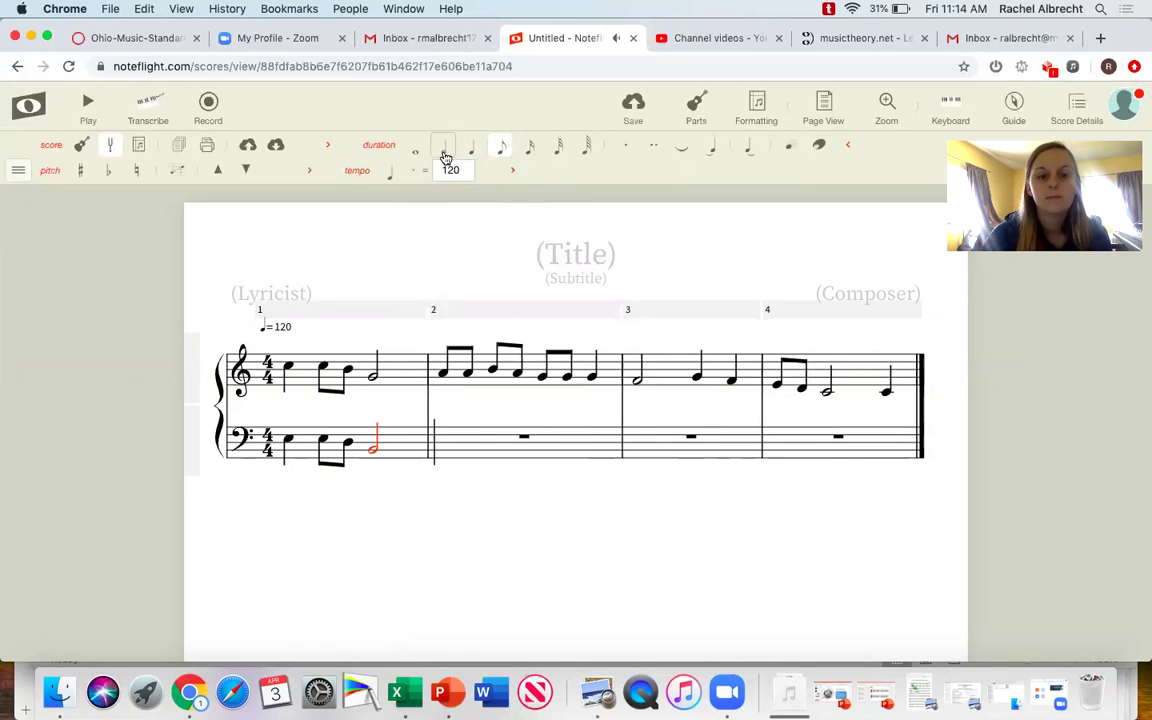
left_click(501, 146)
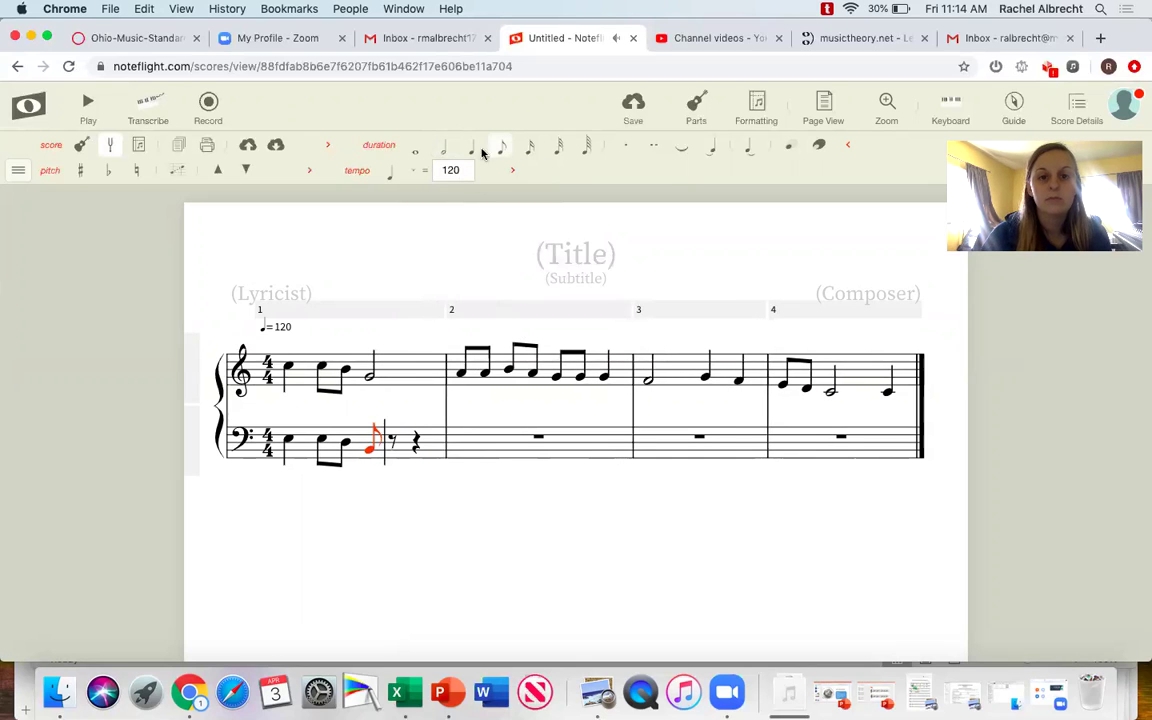
left_click(443, 148)
Step: Fill bass measure 2 with eighth notes C, C, D, C, B, B and a quarter-note B
left_click(446, 451)
left_click(502, 148)
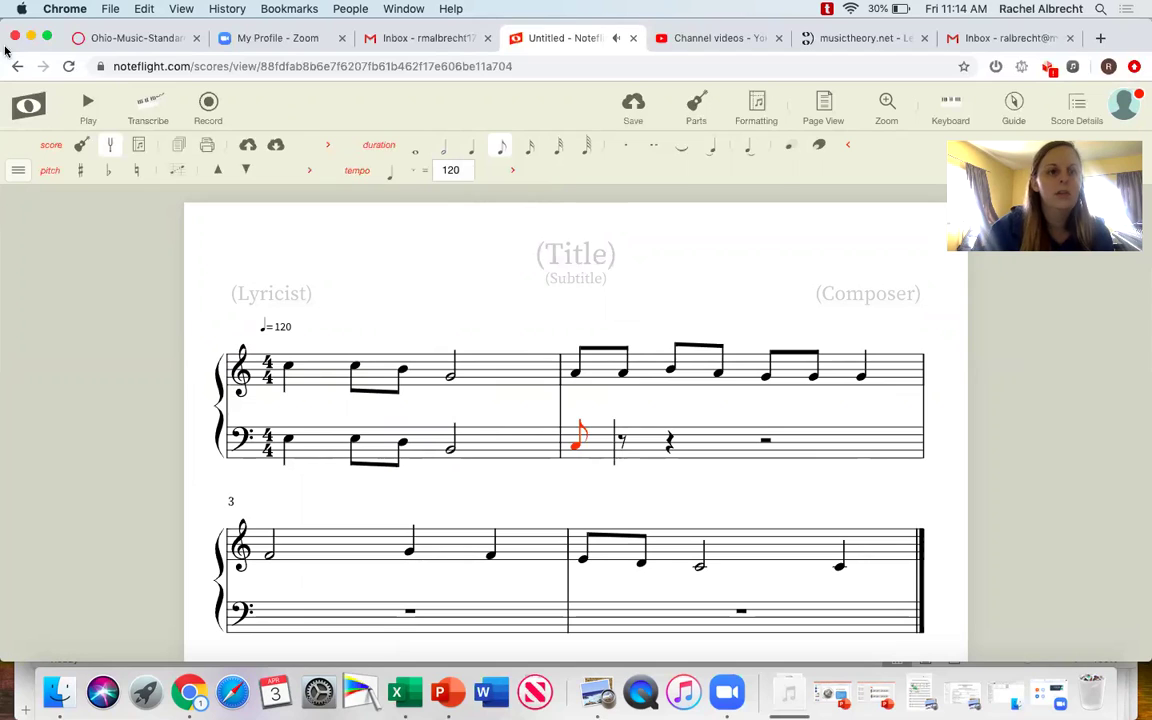
key("r")
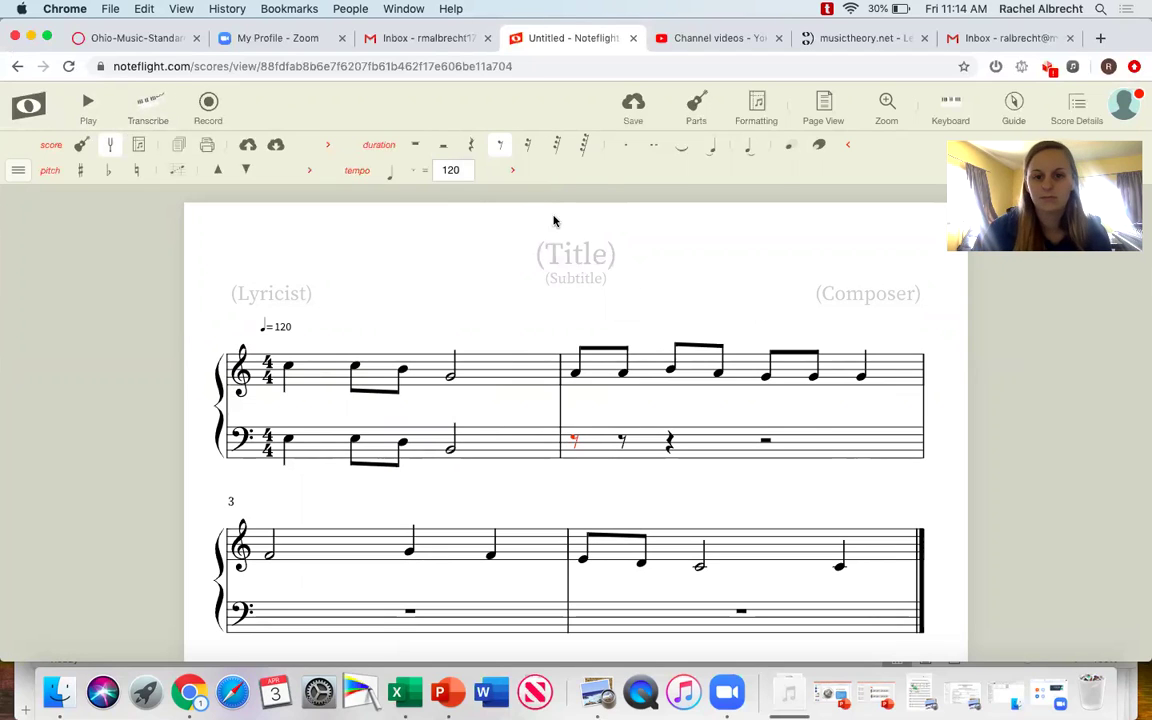
left_click(577, 447)
left_click(618, 445)
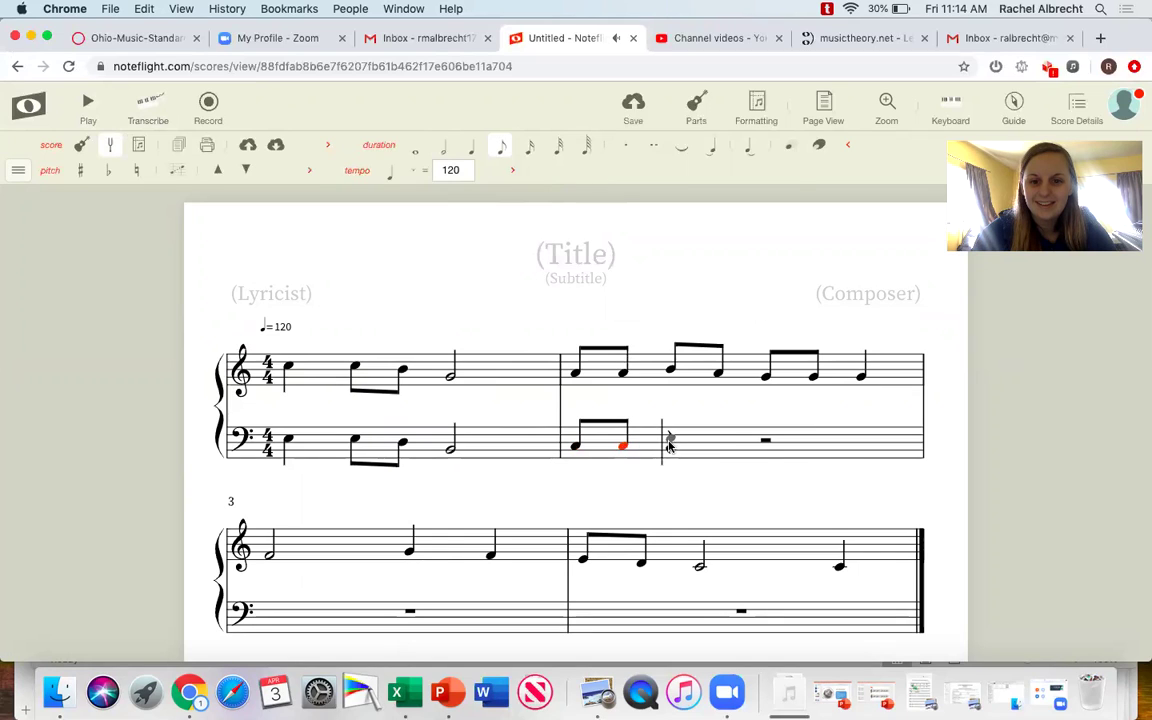
left_click(667, 443)
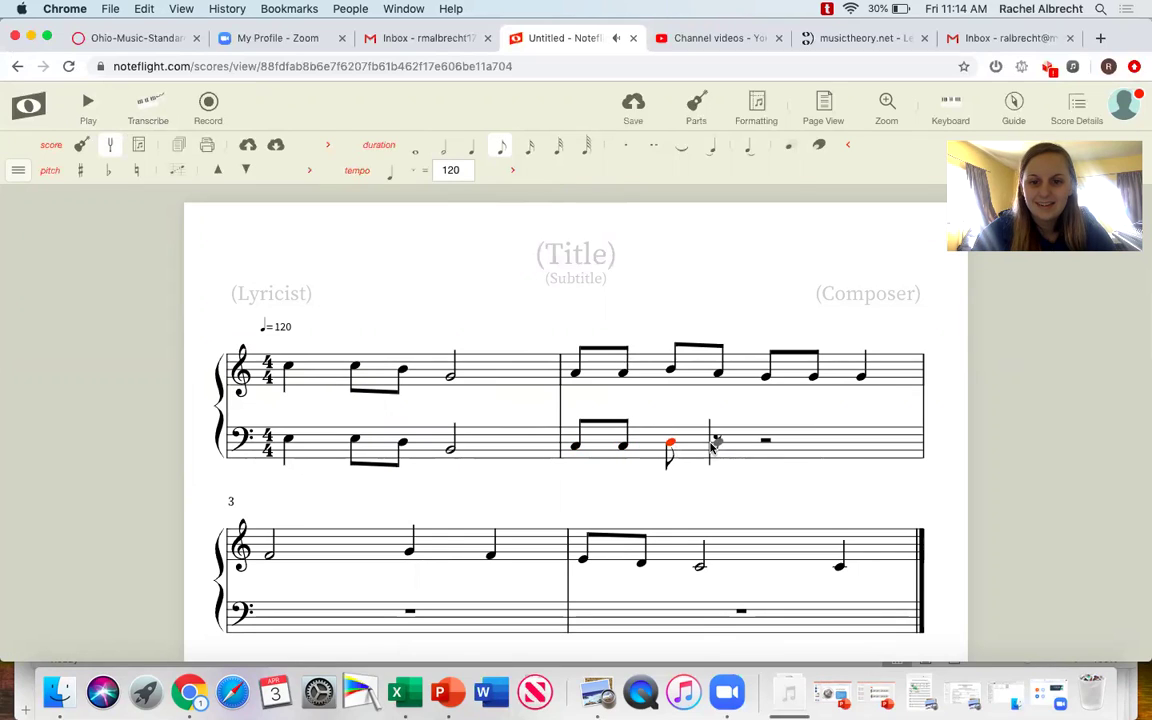
left_click(716, 443)
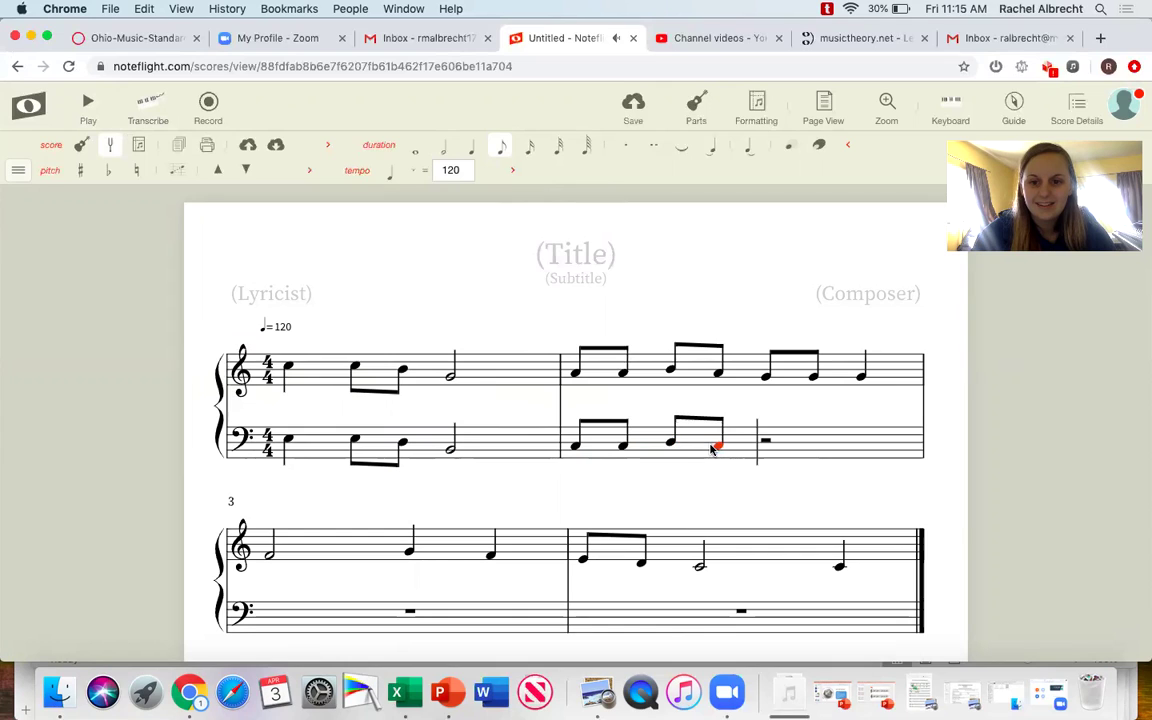
left_click(764, 447)
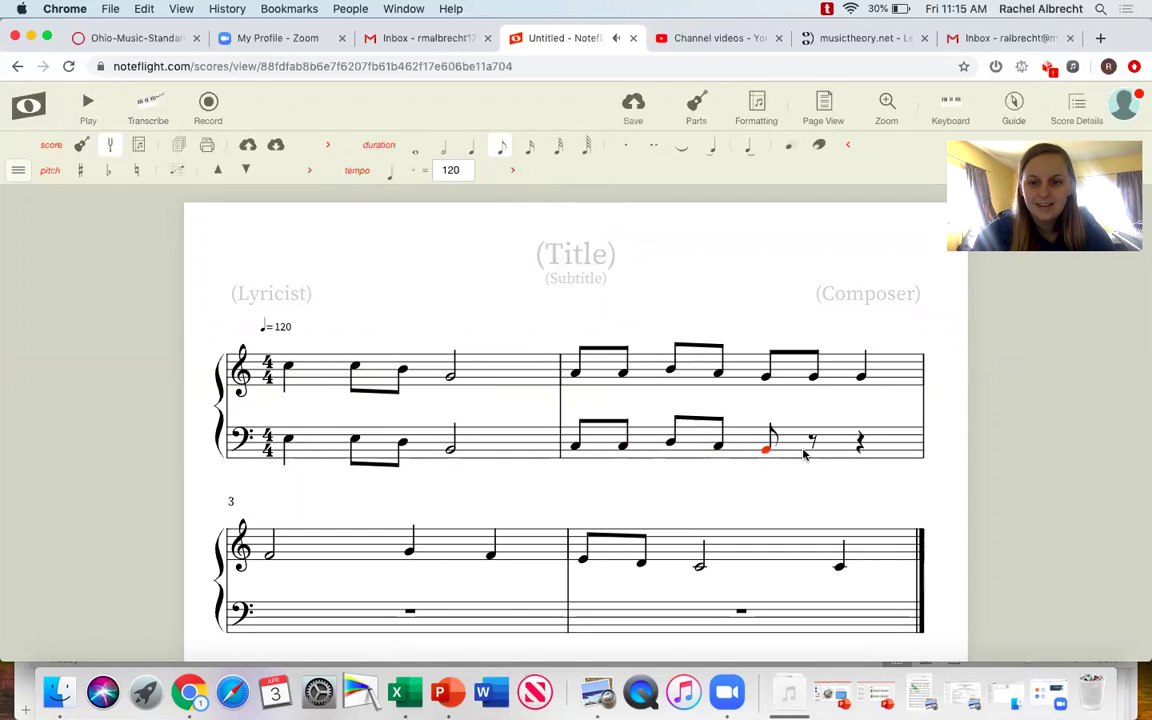
left_click(812, 449)
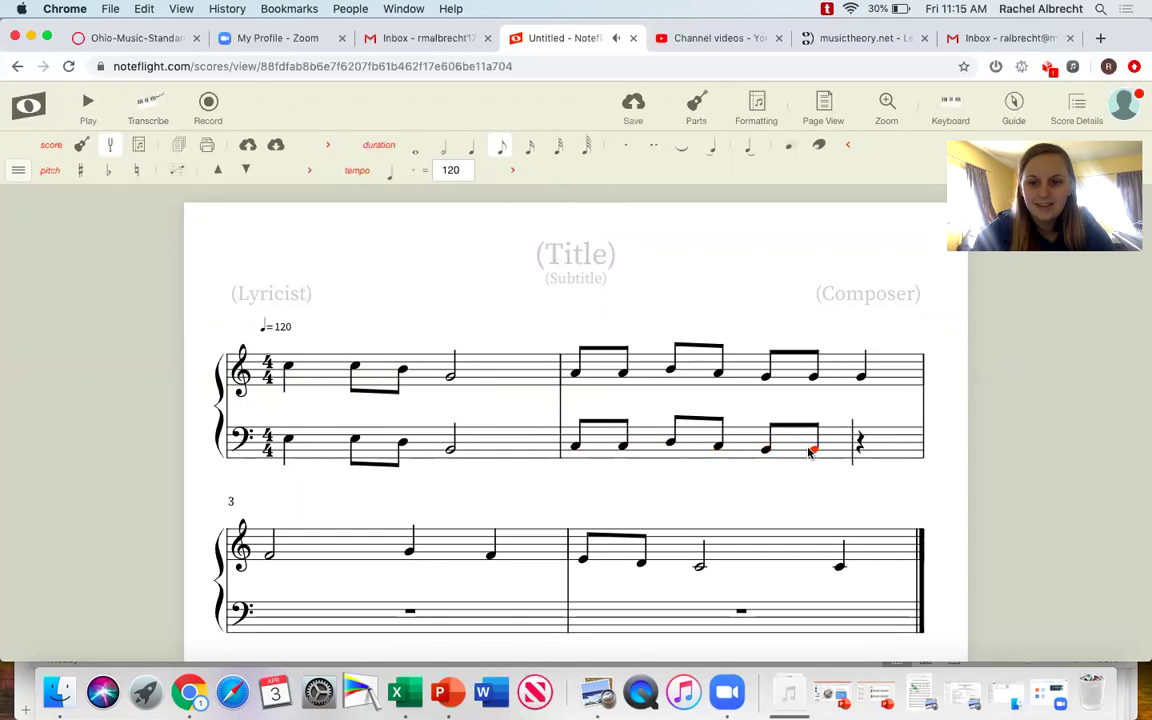
left_click(868, 453)
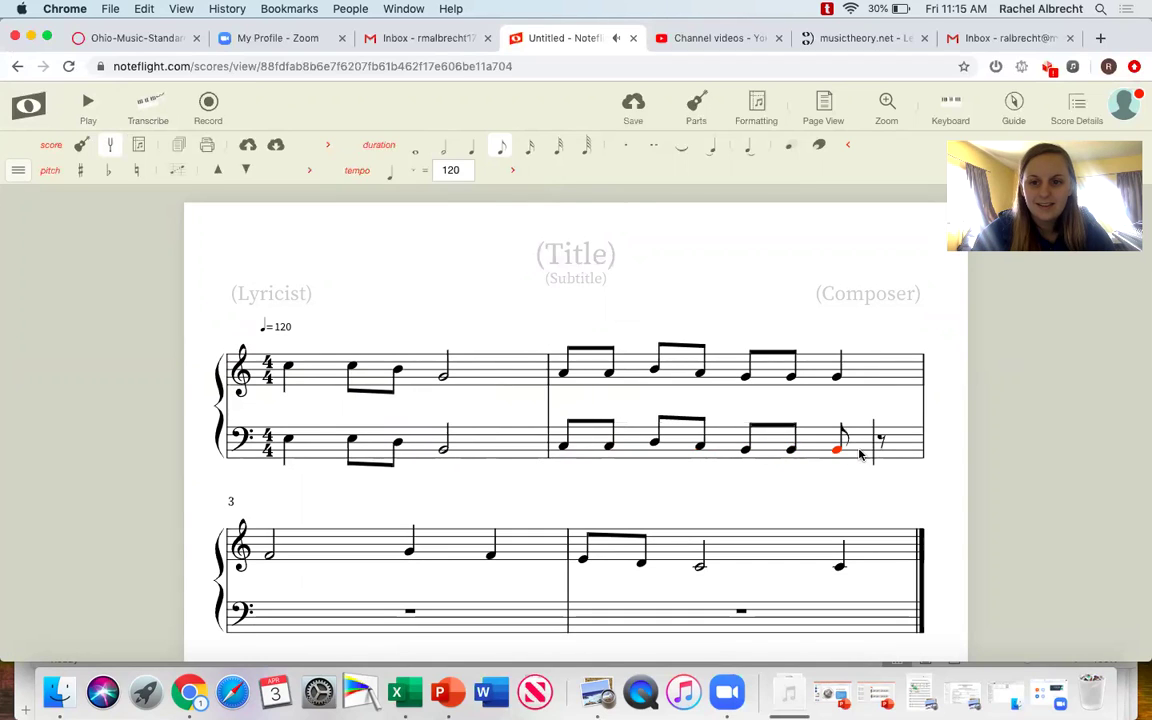
left_click(476, 148)
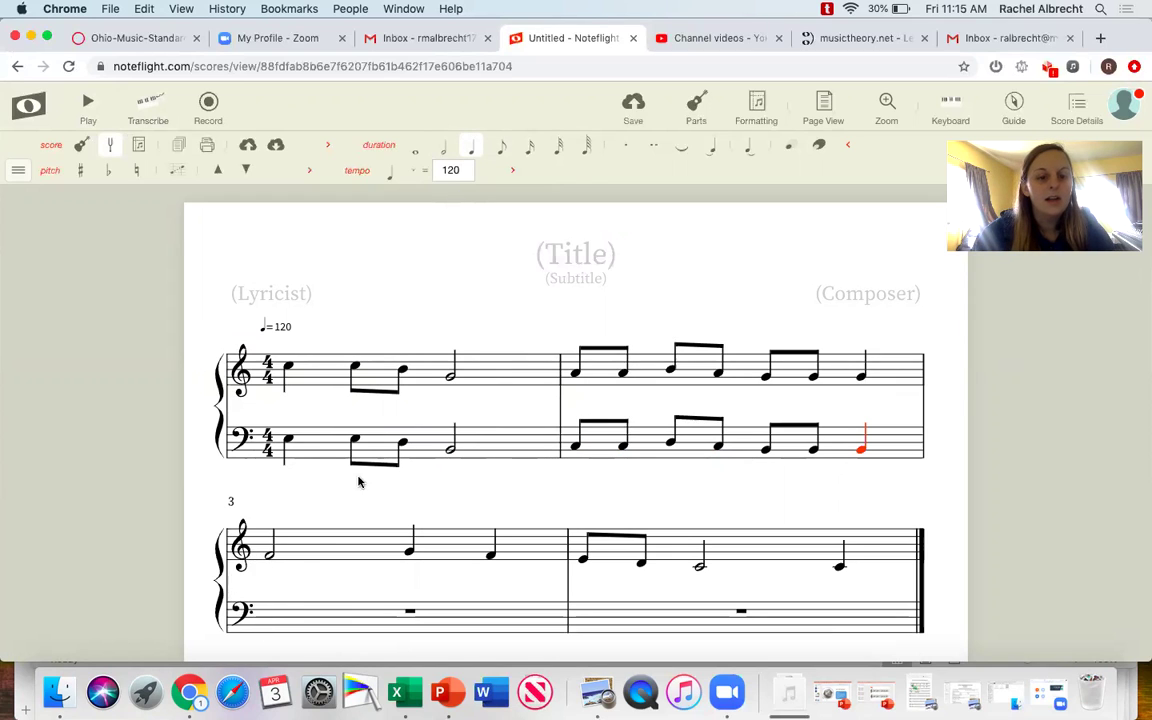
Step: Fill bass measure 3 with a half-note low A followed by quarter notes B and A
key("Right")
key("g")
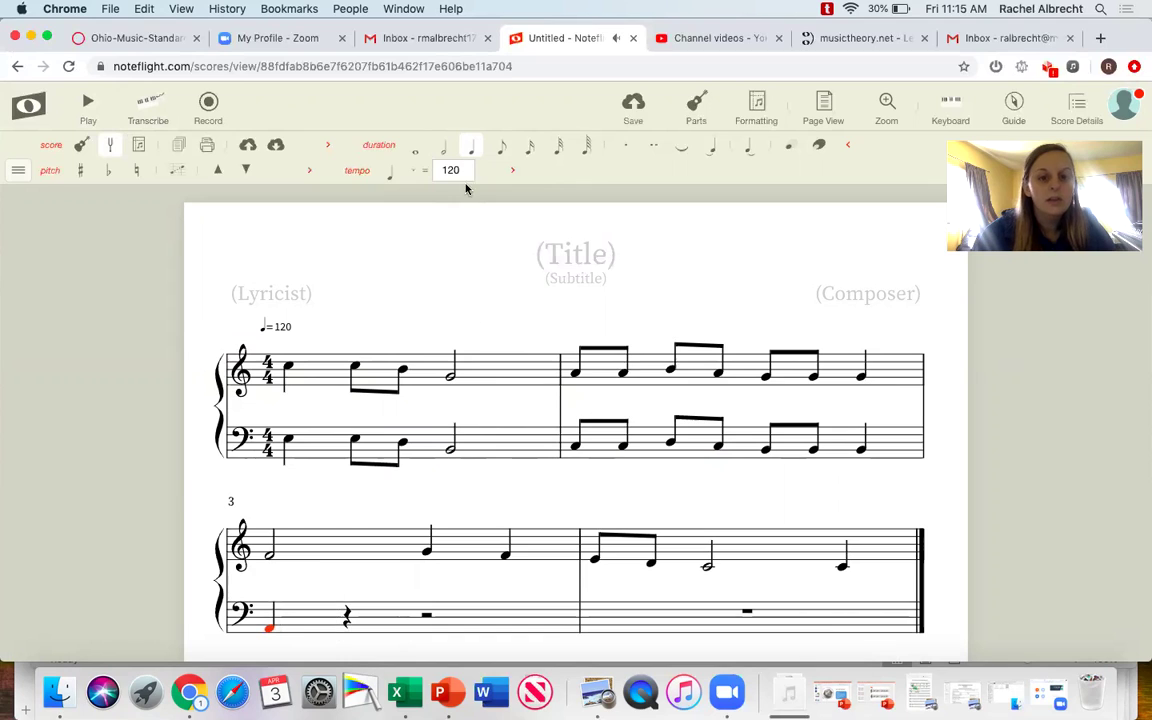
left_click(443, 147)
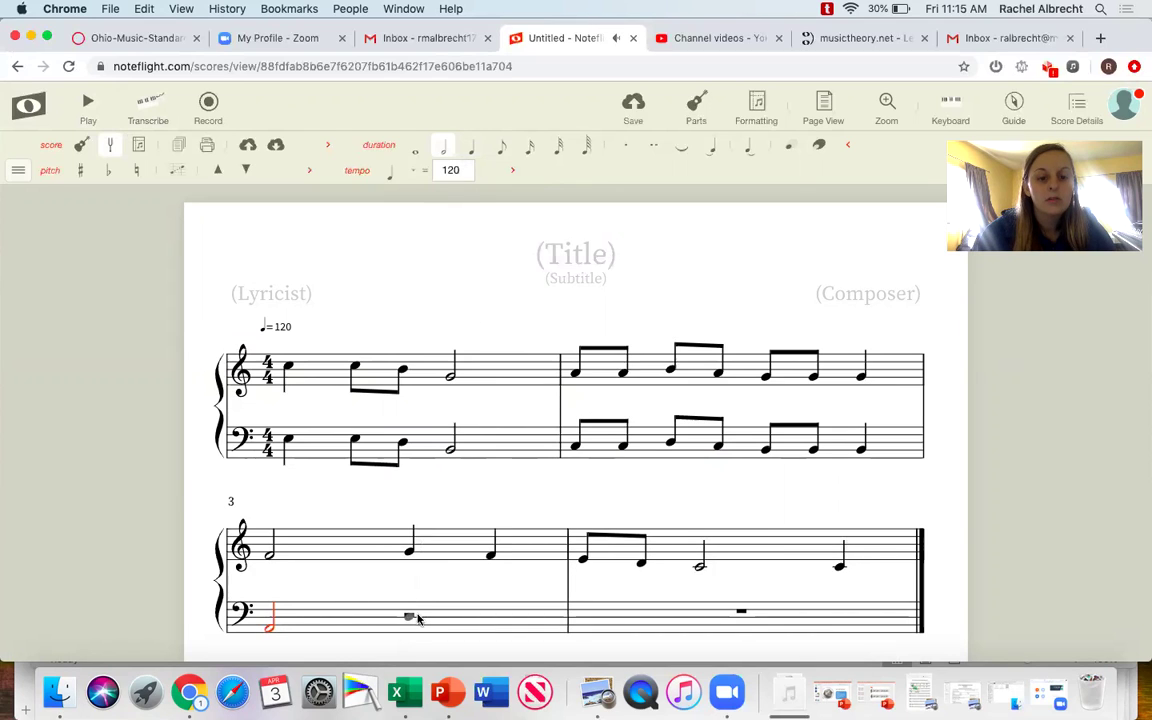
left_click(413, 627)
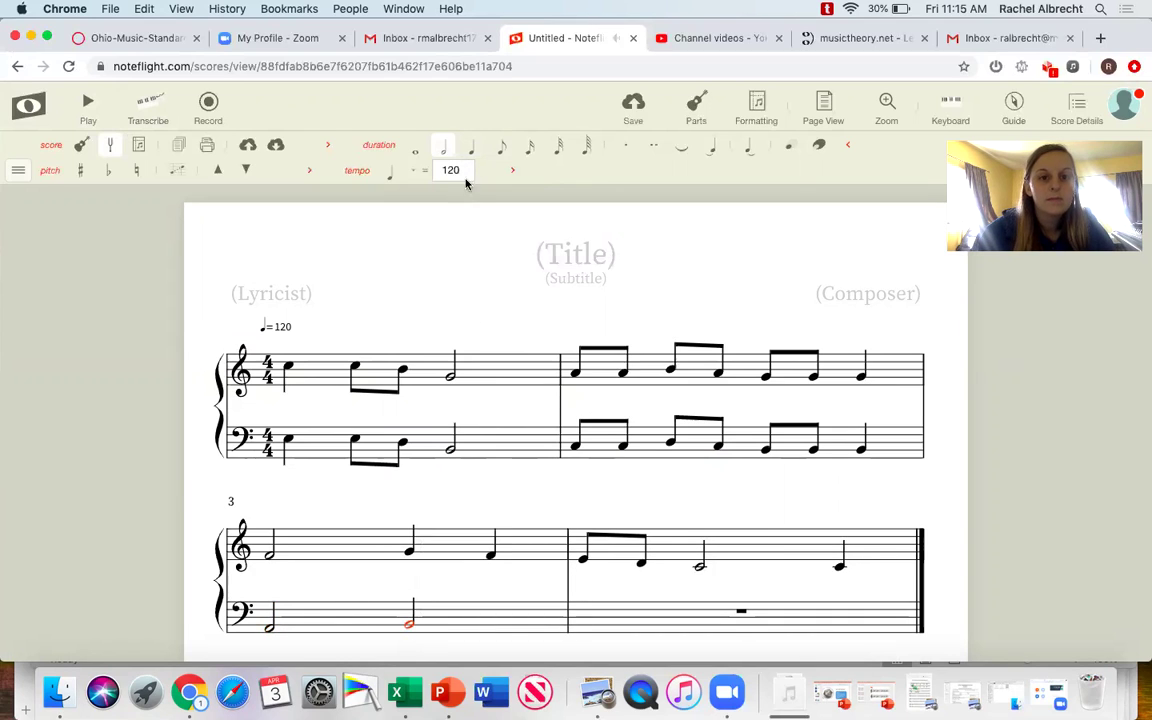
left_click(471, 147)
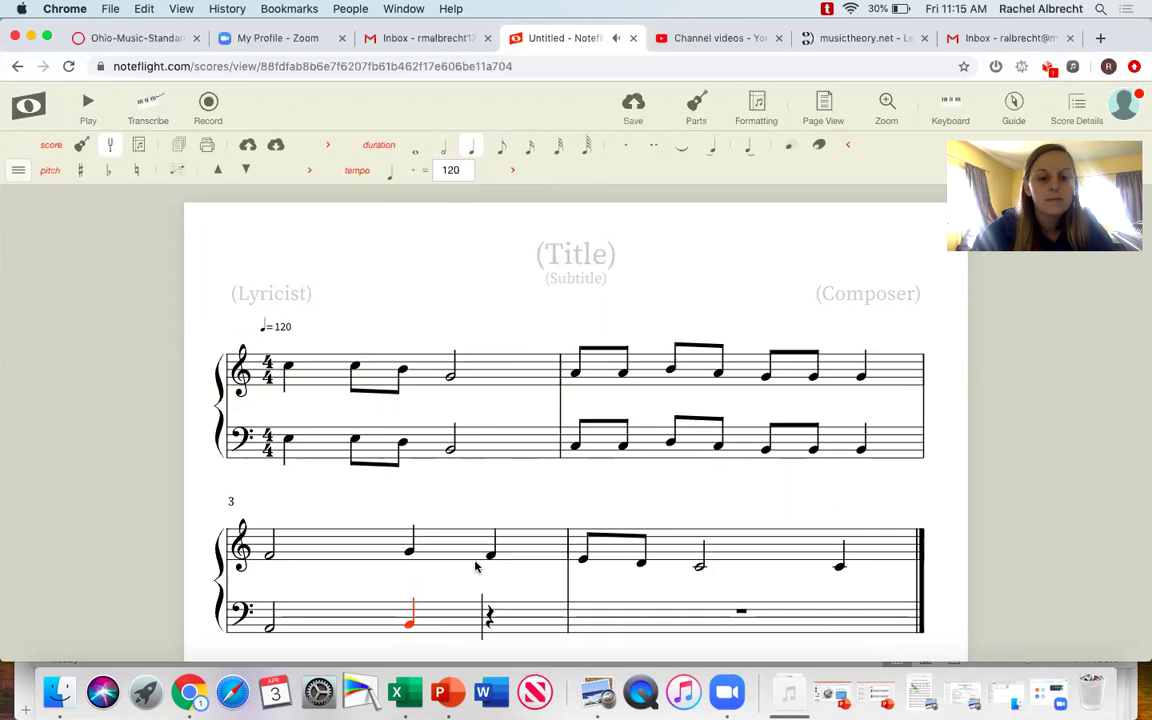
left_click(493, 626)
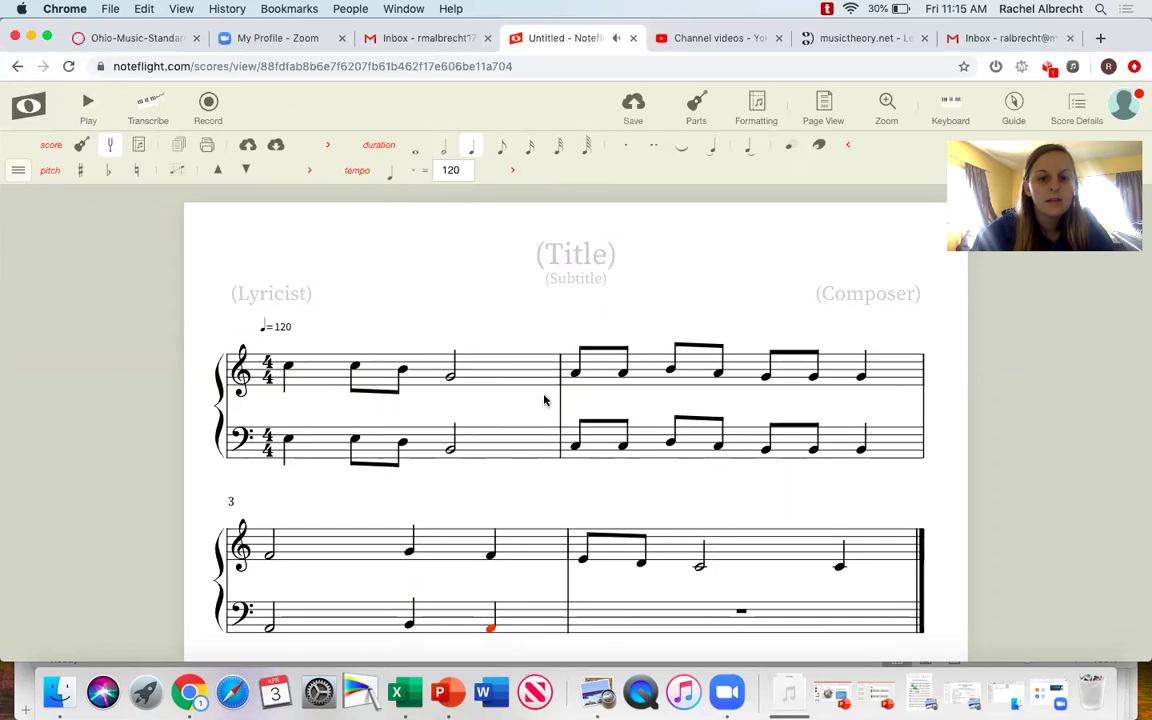
Step: Fill bass measure 4 with eighth notes low G and F, a half-note low E and a quarter-note low E
left_click(585, 627)
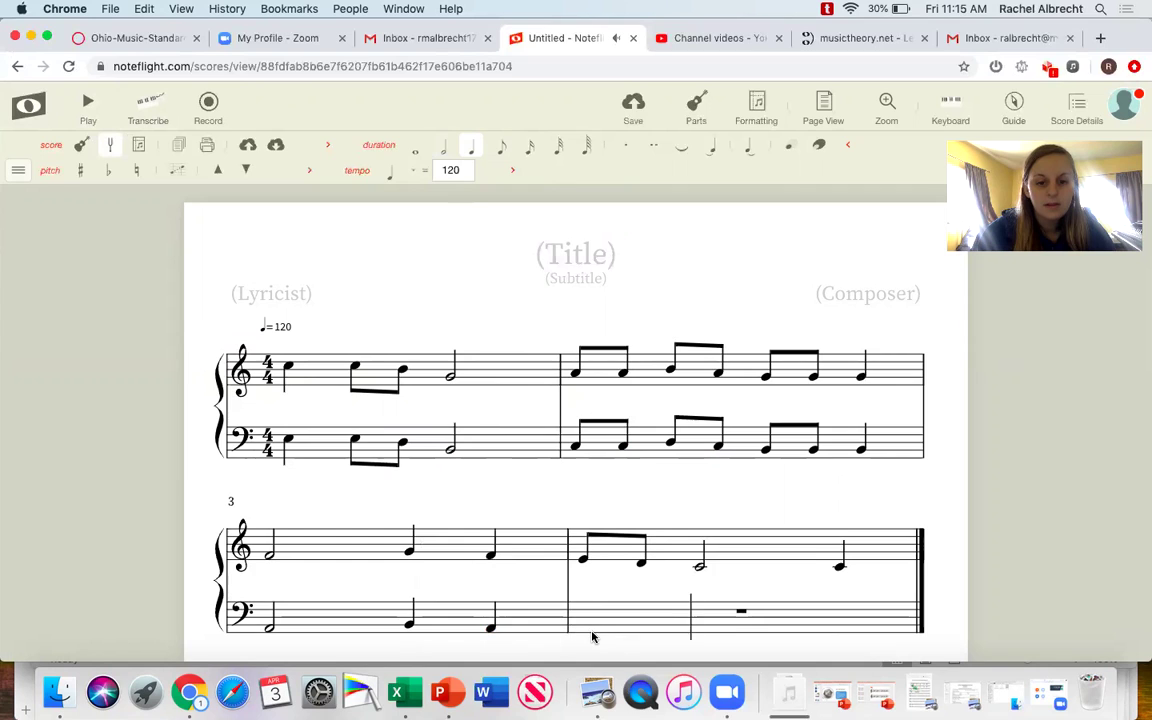
left_click(502, 146)
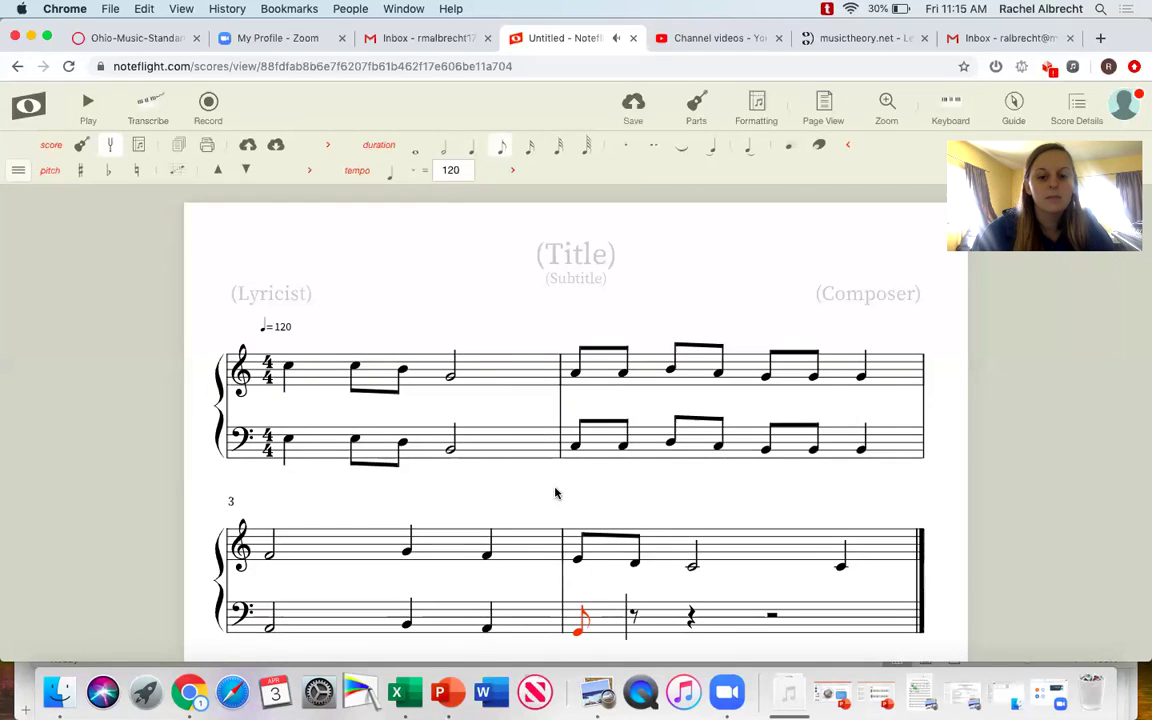
left_click(630, 637)
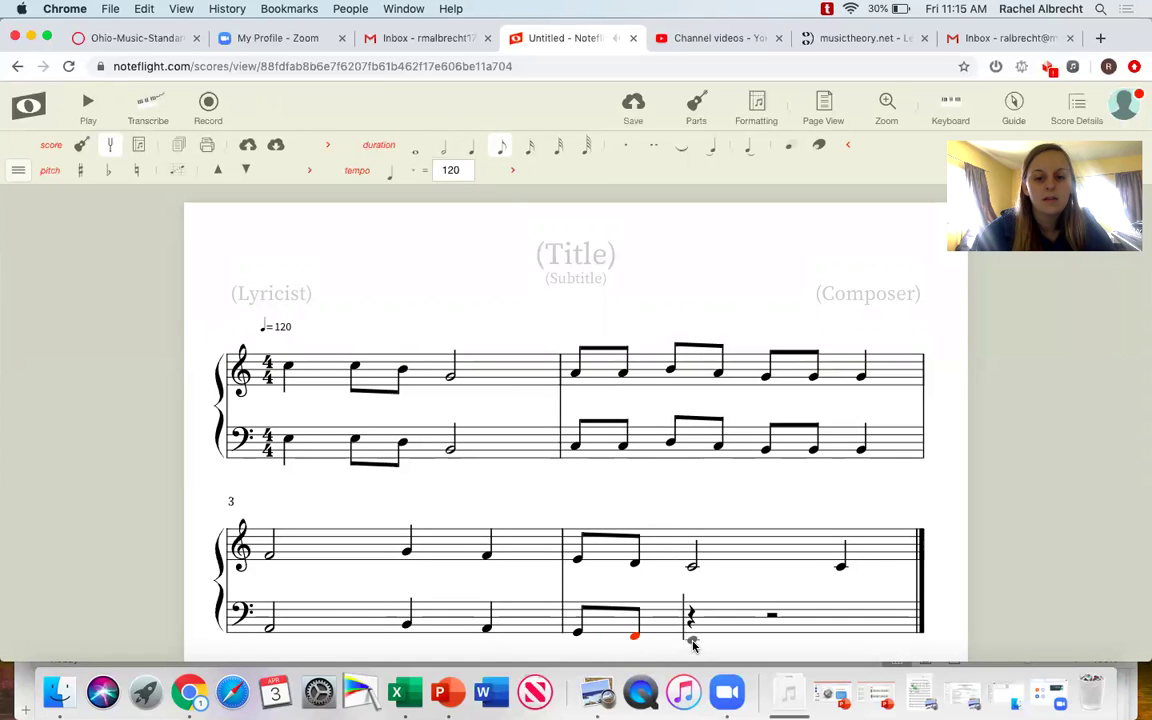
left_click(689, 640)
left_click(444, 150)
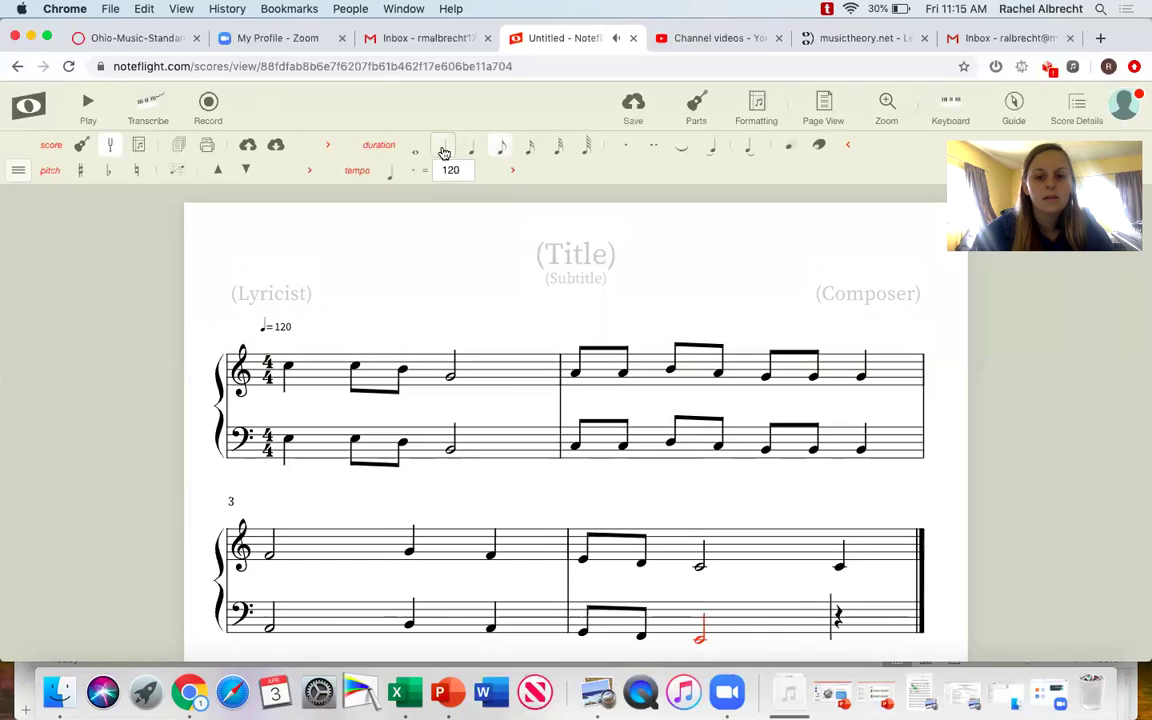
left_click(835, 646)
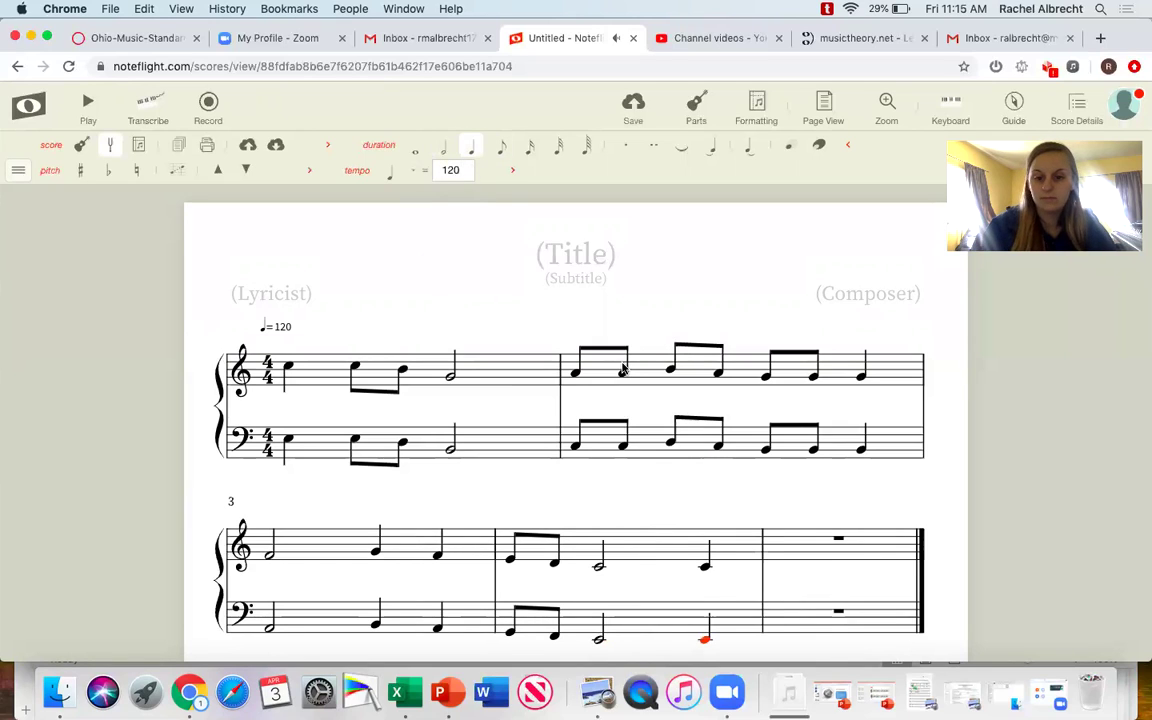
Step: Delete the empty fifth measure, play back the treble and bass parts together, and return to editing
left_click(822, 505)
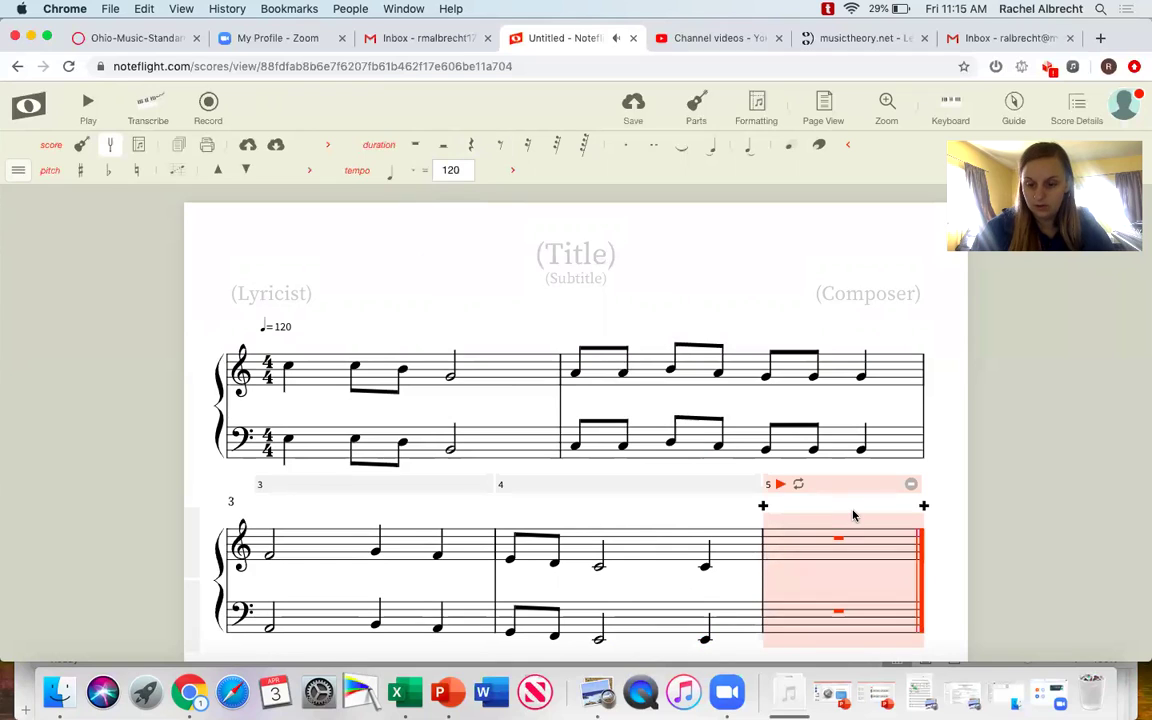
key("BackSpace")
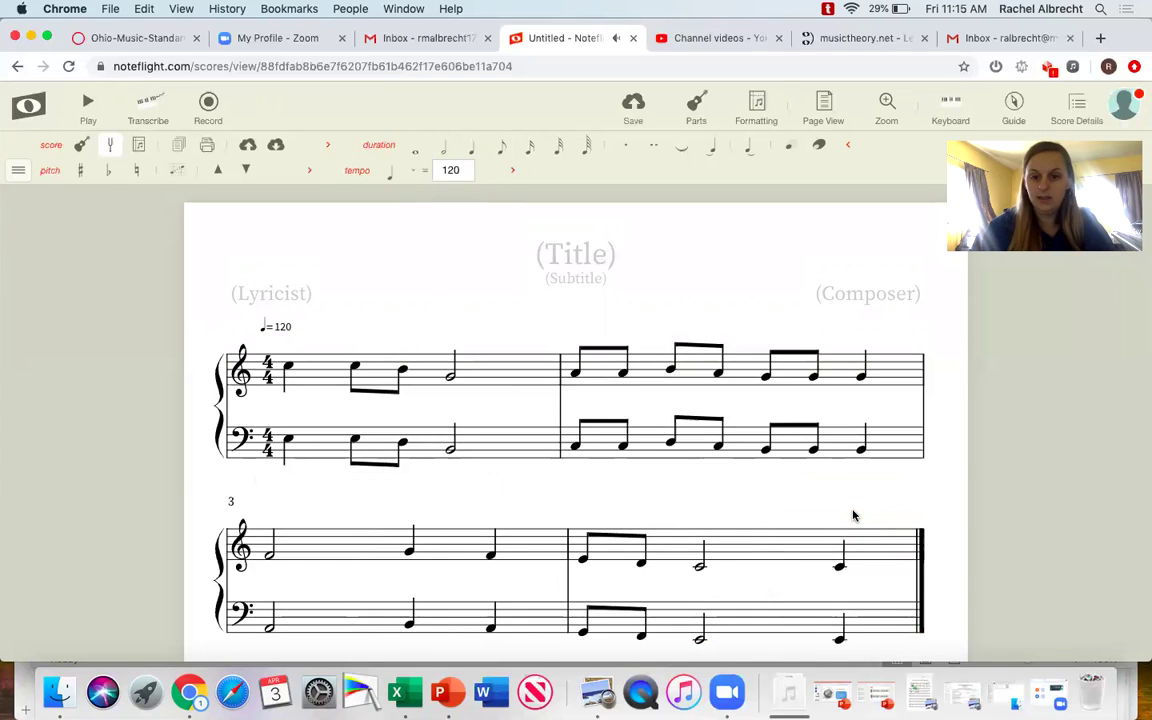
left_click(89, 106)
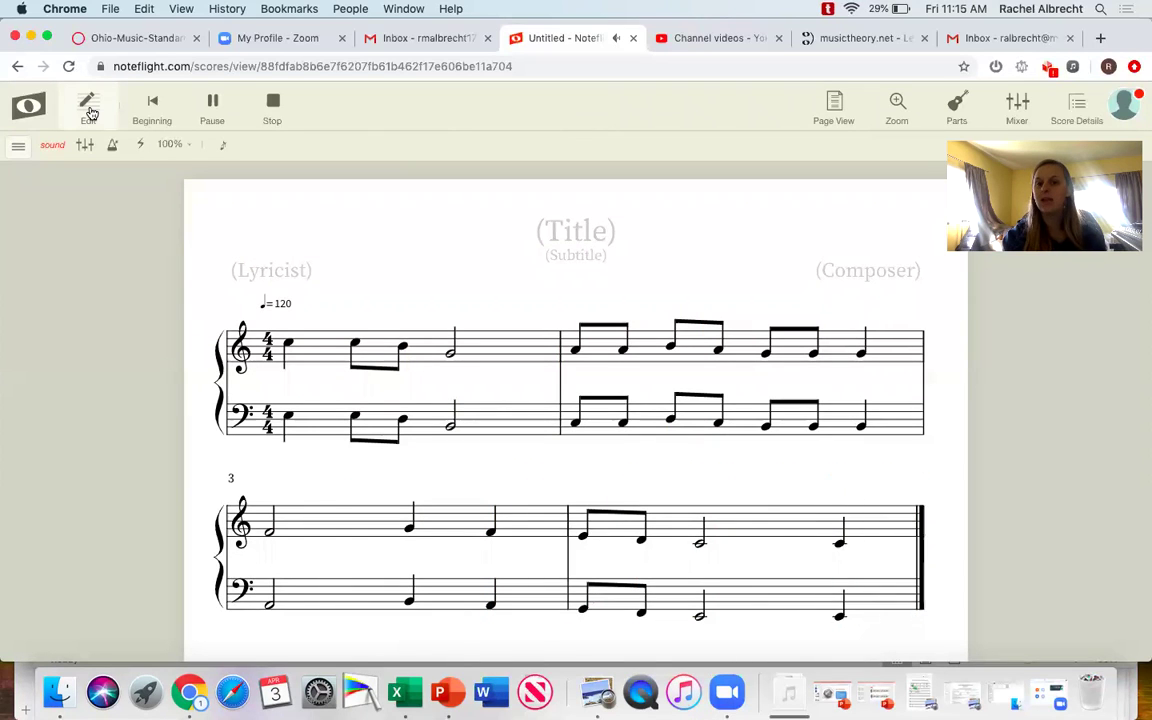
left_click(88, 108)
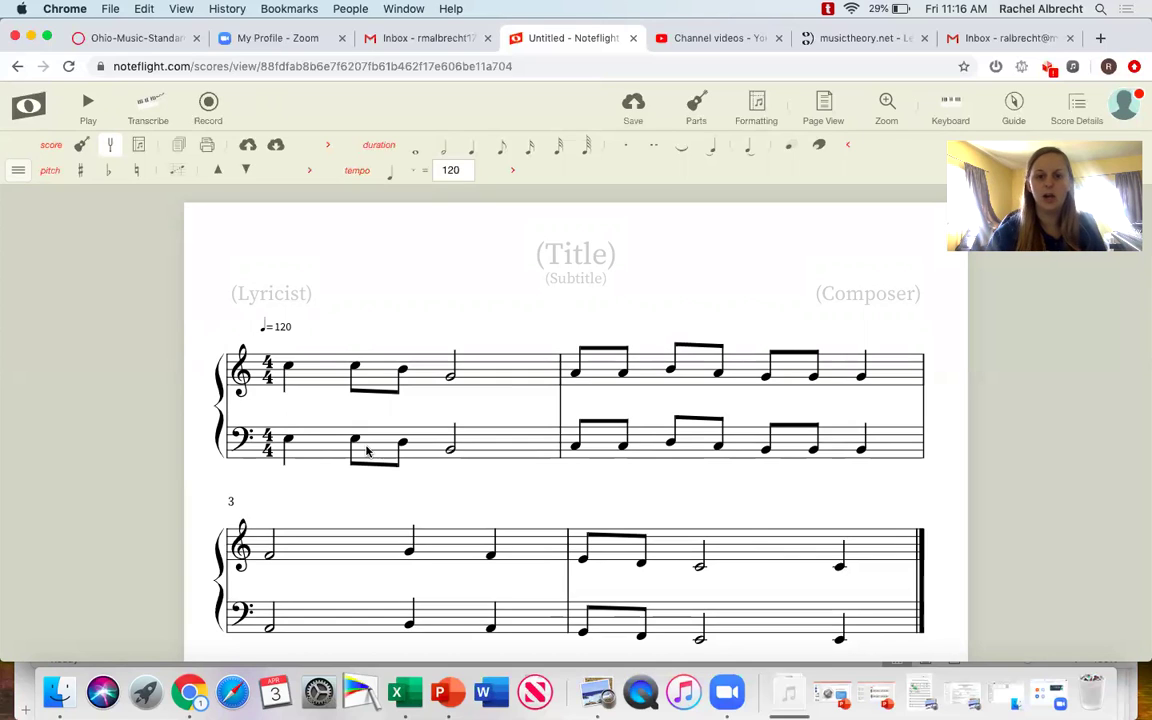
Step: Set the score's title to "Jh/Hs Video Exmaple"
left_click(564, 253)
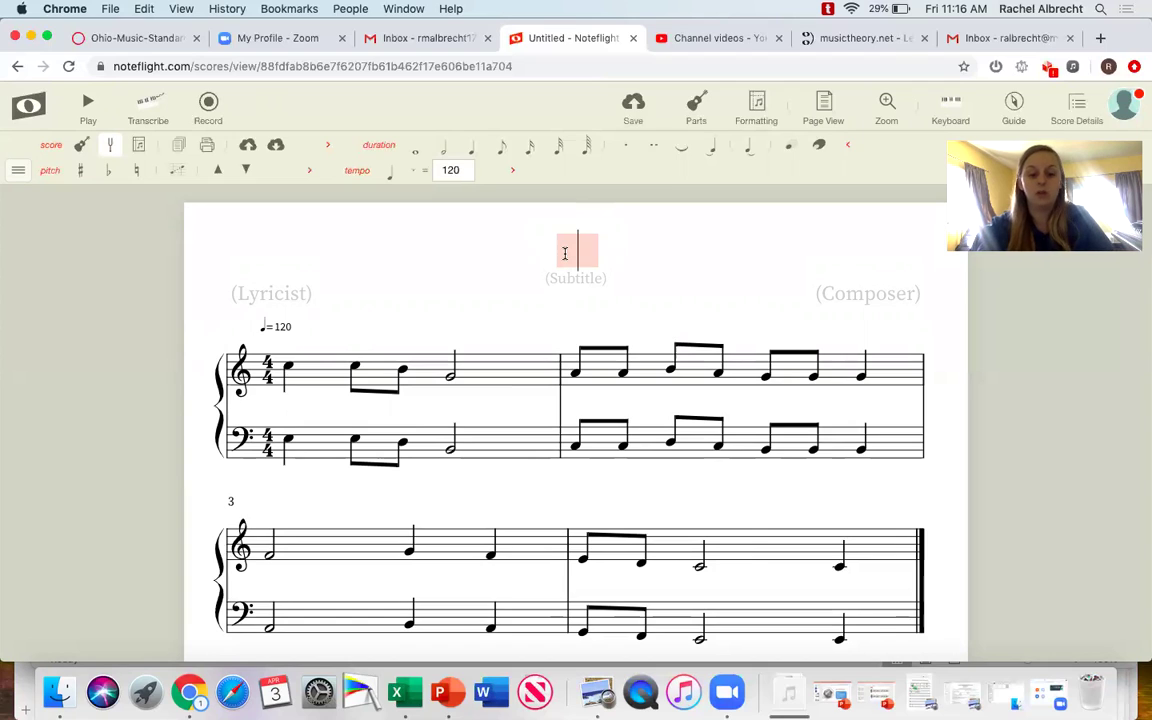
type("Jh")
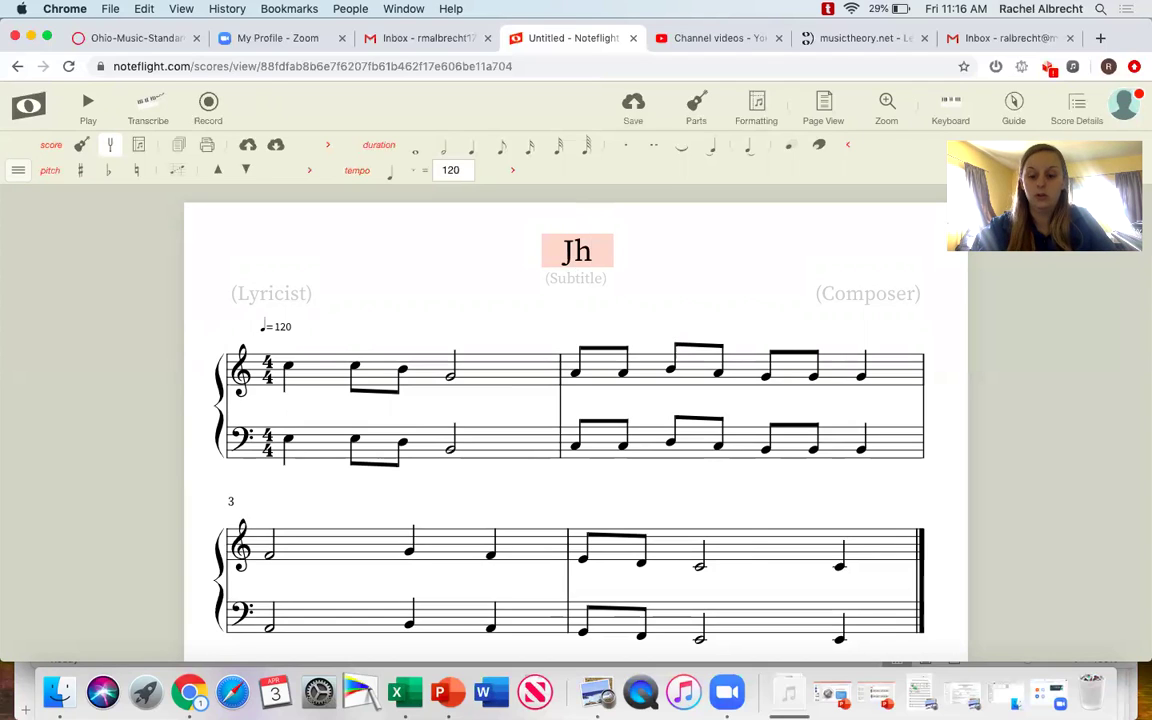
type("/Hs")
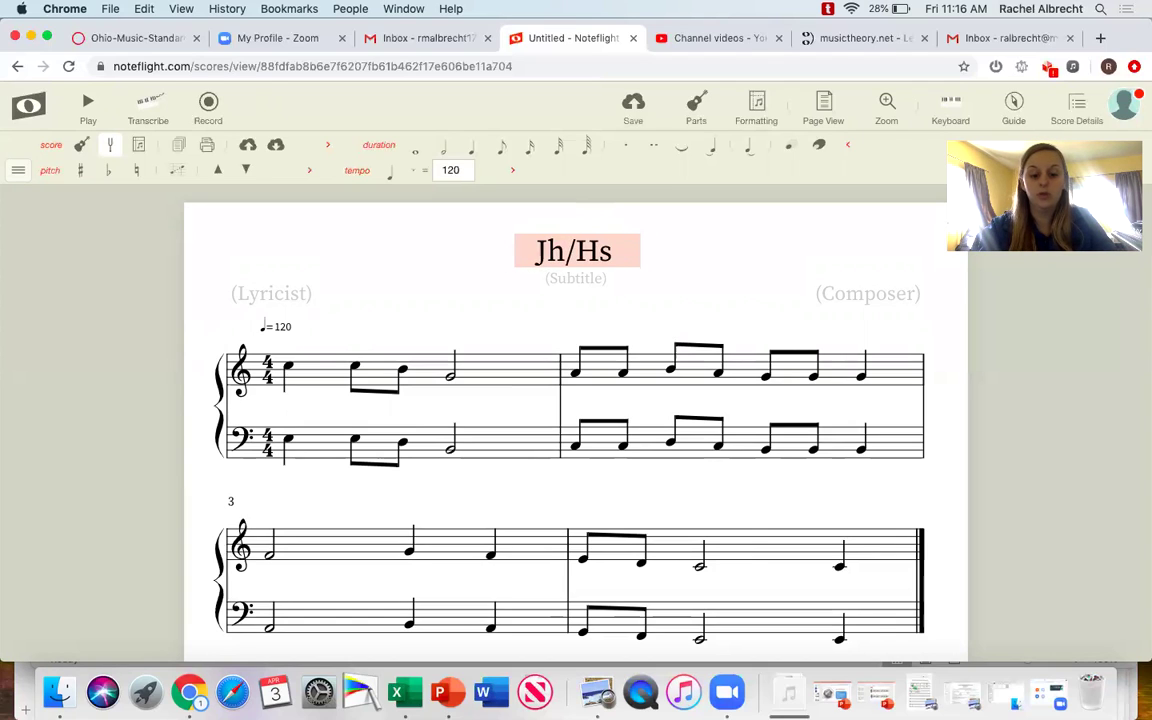
type(" Video Exmaple")
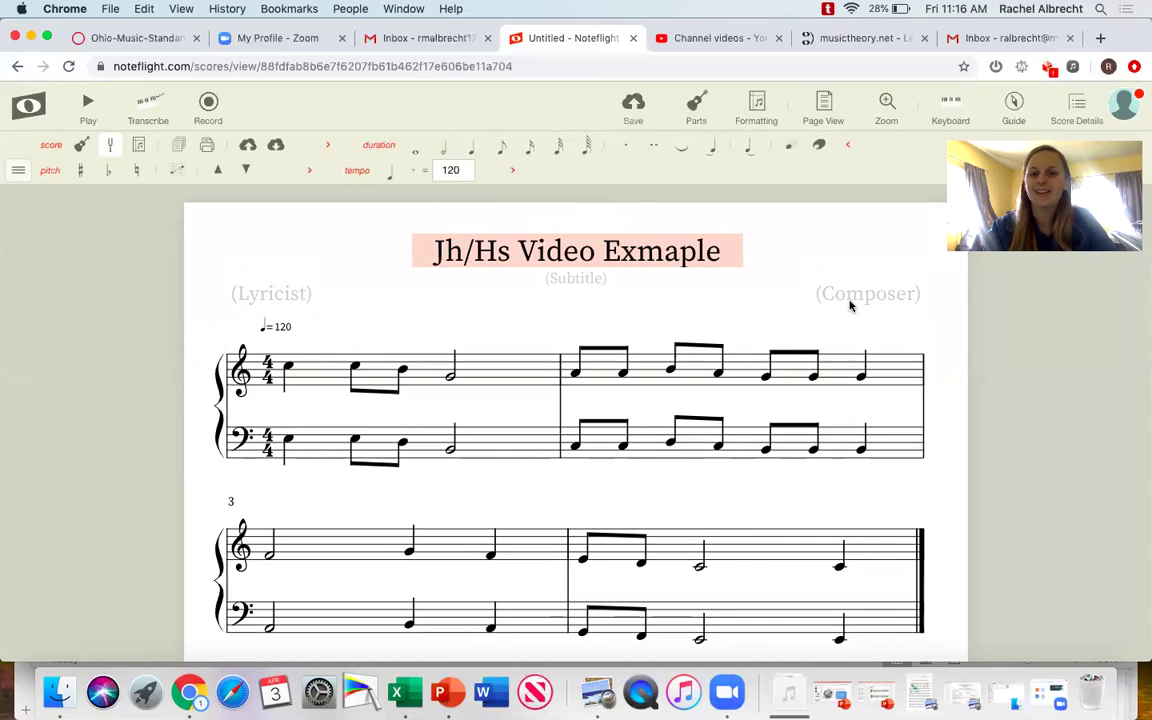
Step: Fill in the score's composer credit with the composer's title and surname
left_click(853, 300)
type("Mrs. C")
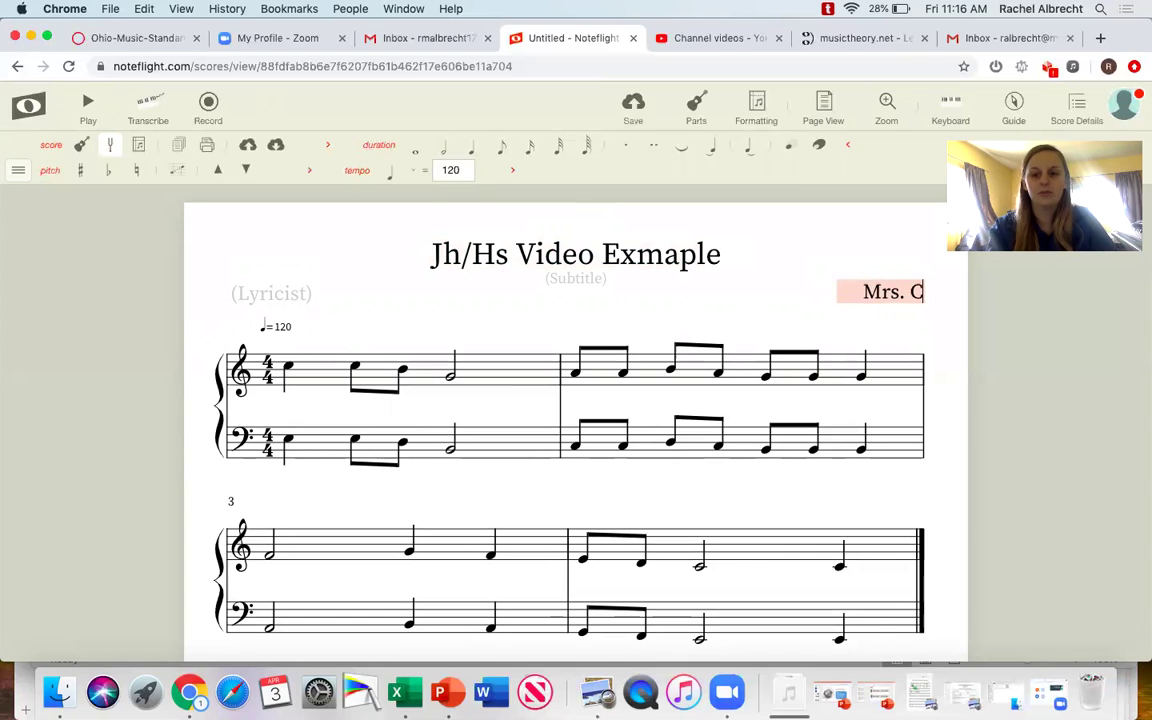
key("BackSpace")
type("Albrecht")
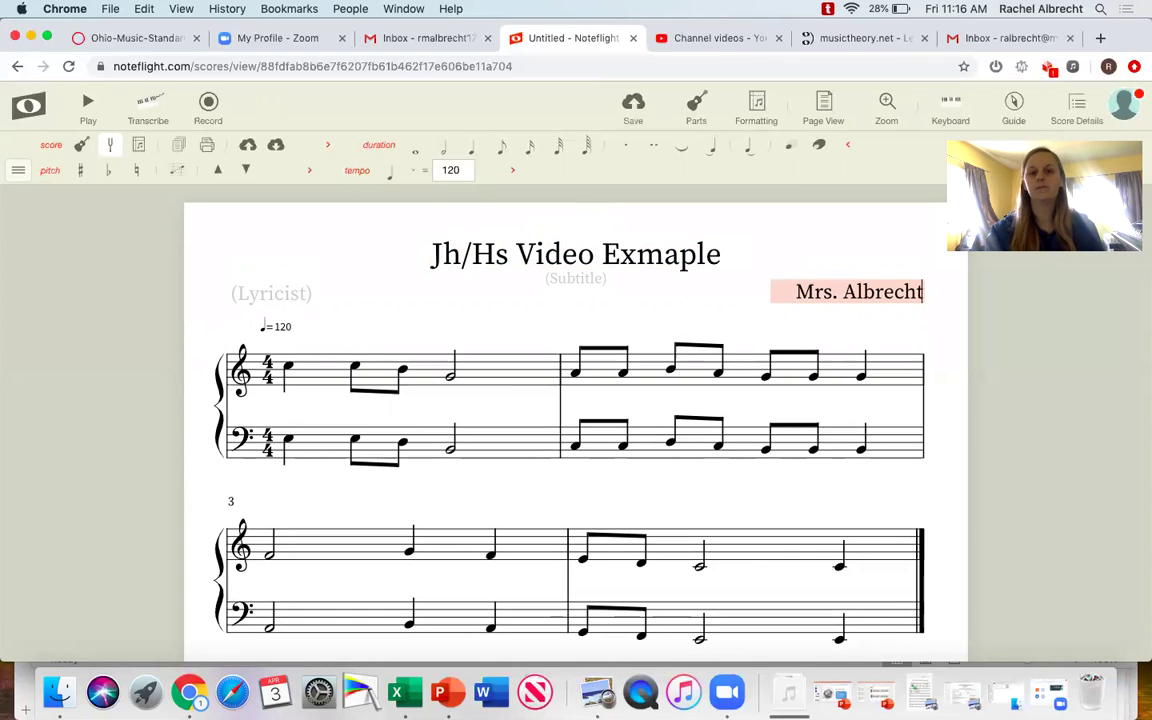
left_click(841, 252)
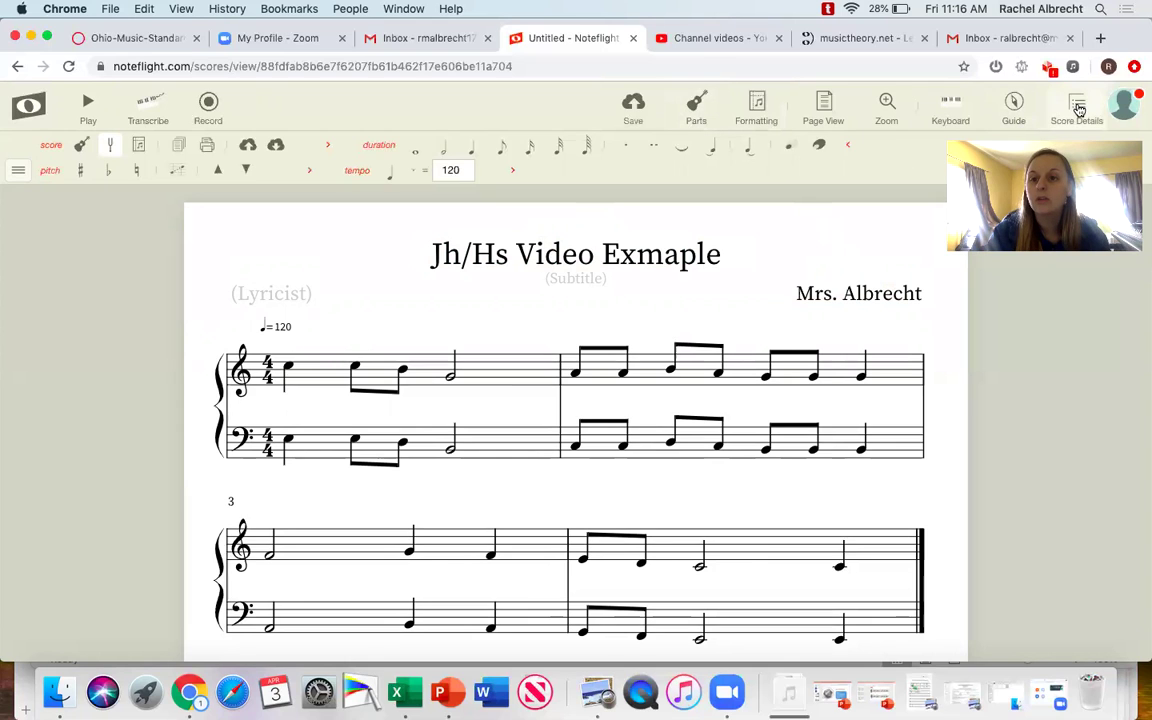
Step: Rename the score "Jh/Hs Video Example" in its score details and save the score
left_click(1078, 110)
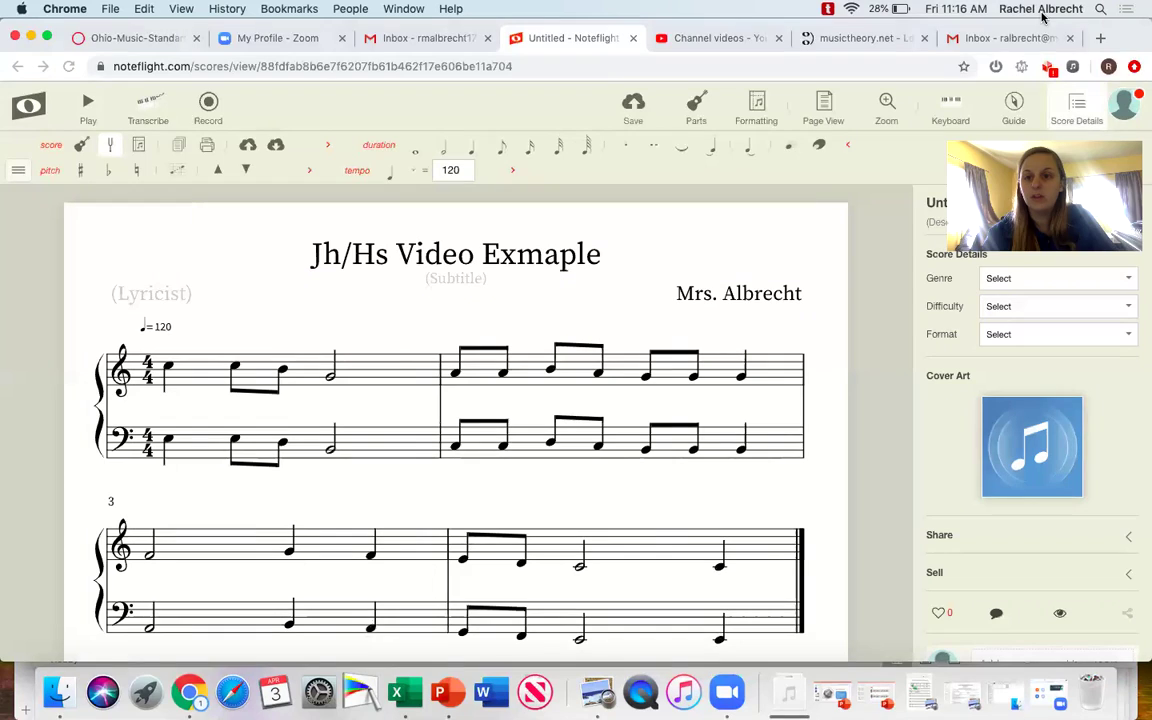
left_click(963, 205)
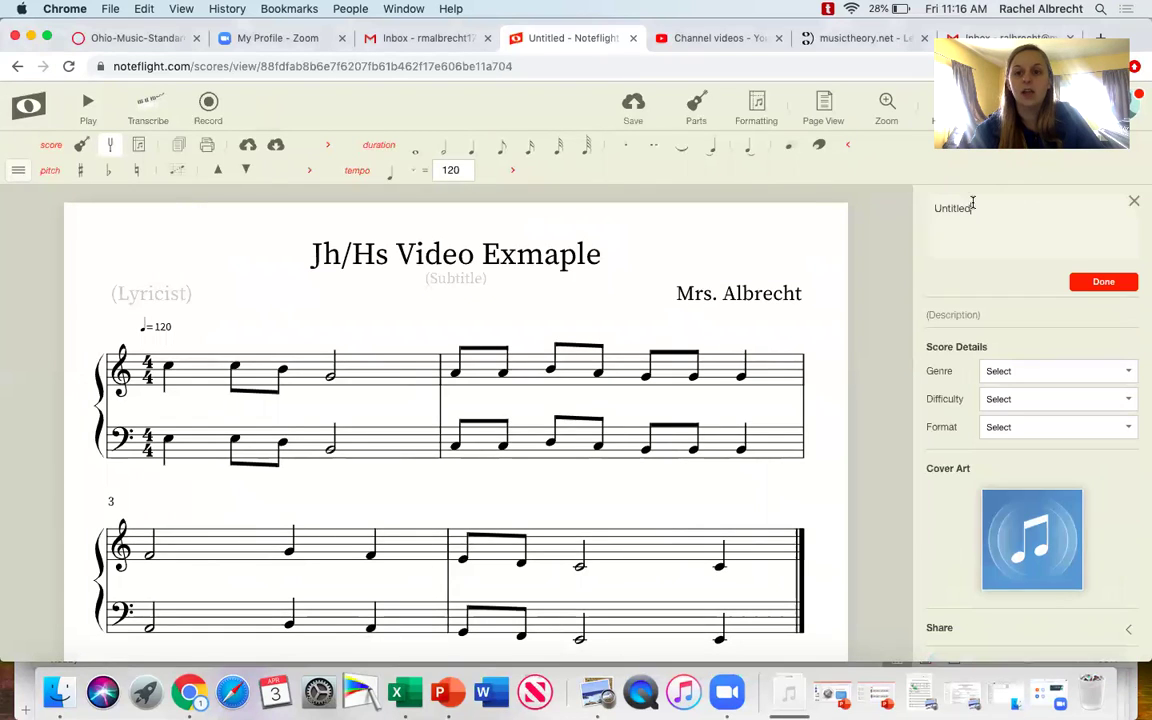
key("BackSpace")
key("BackSpace")
key("BackSpace")
key("BackSpace")
key("BackSpace")
key("BackSpace")
key("BackSpace")
type("Jh")
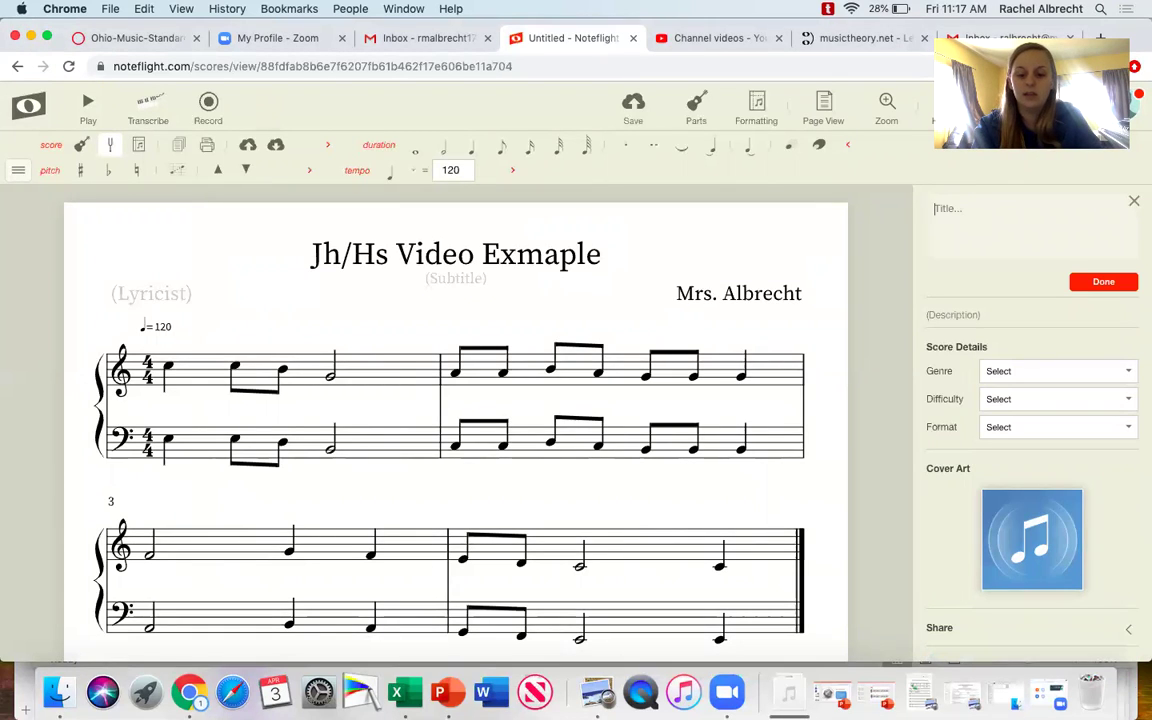
type("/Hs")
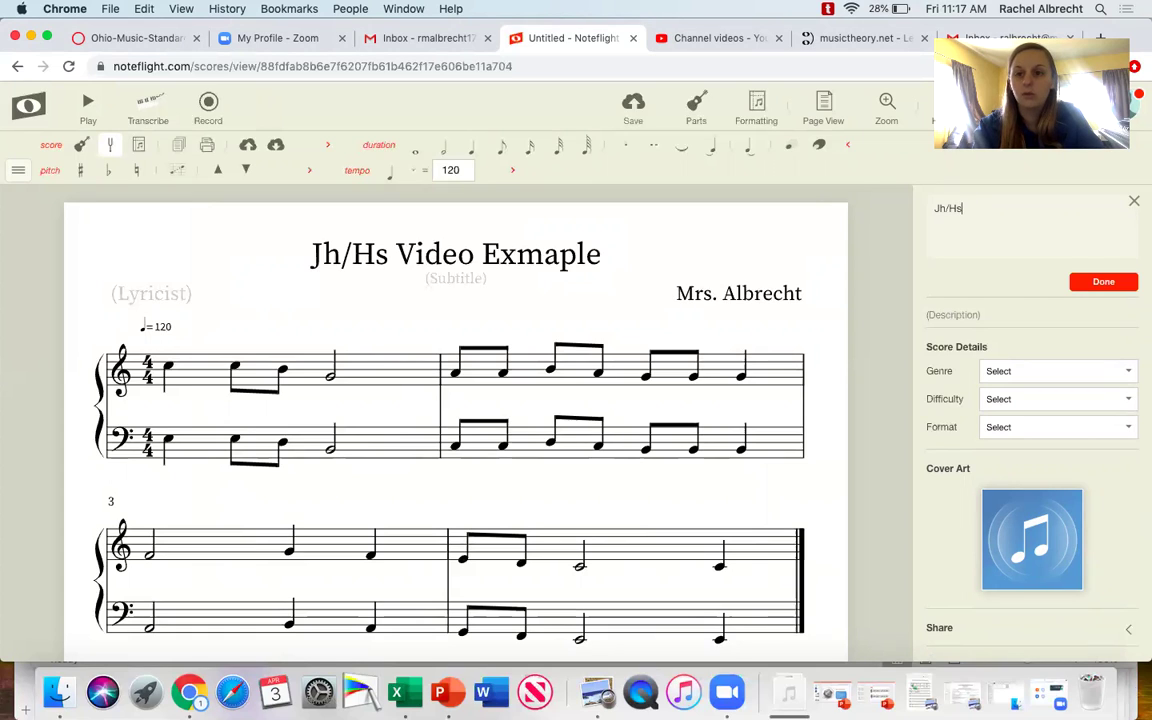
type(" Video")
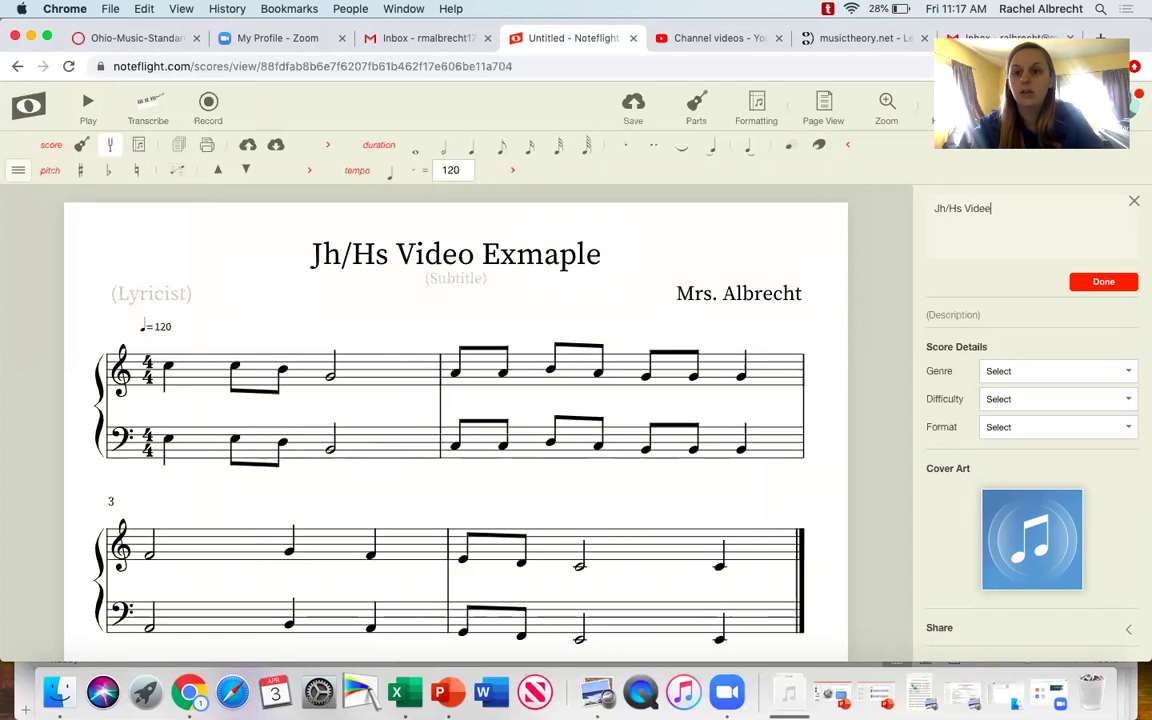
key("BackSpace")
type("e")
key("BackSpace")
type("o ")
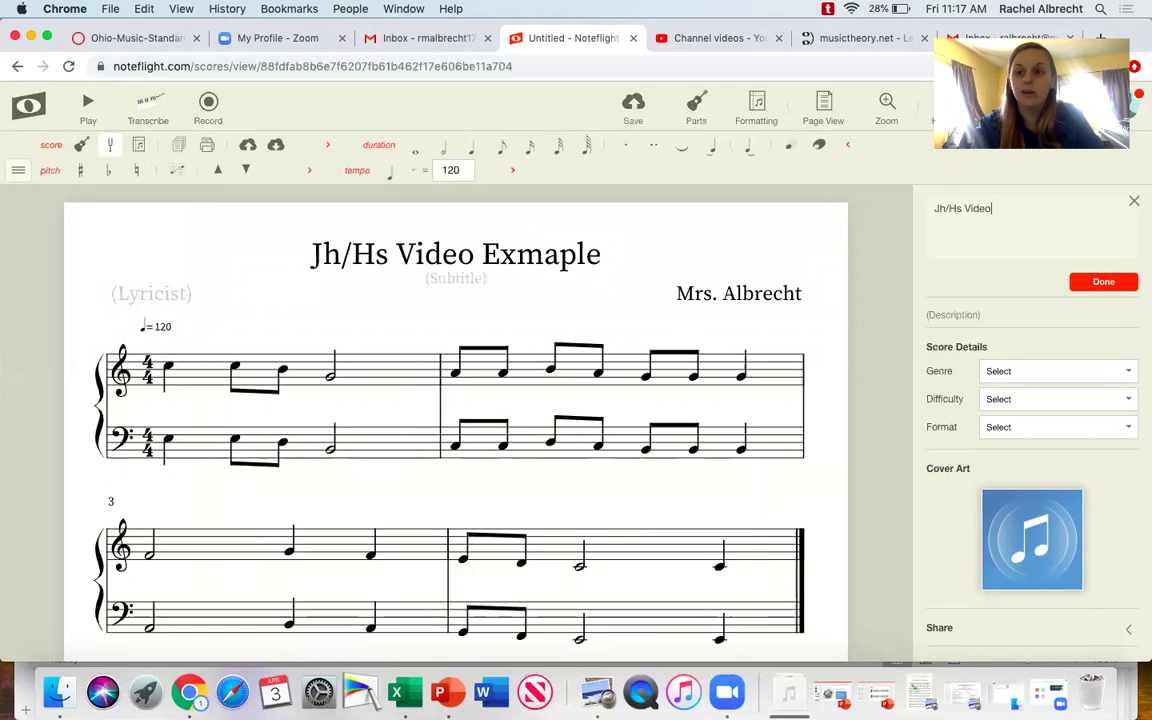
type("Example")
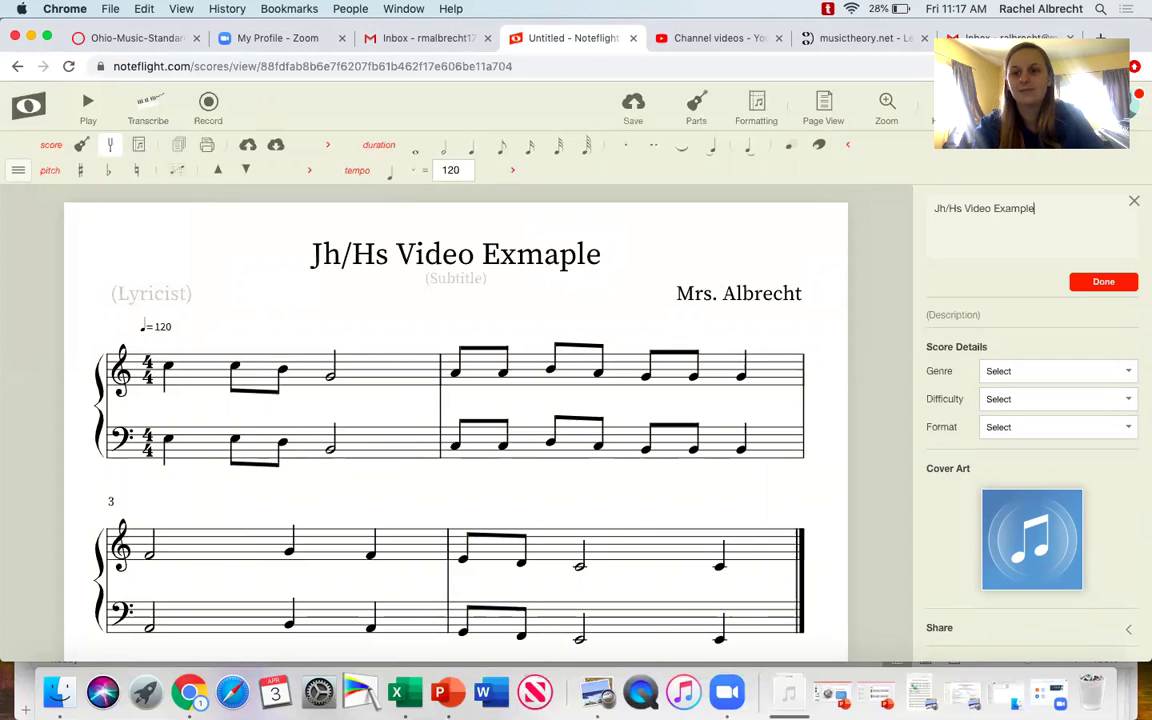
left_click(1103, 281)
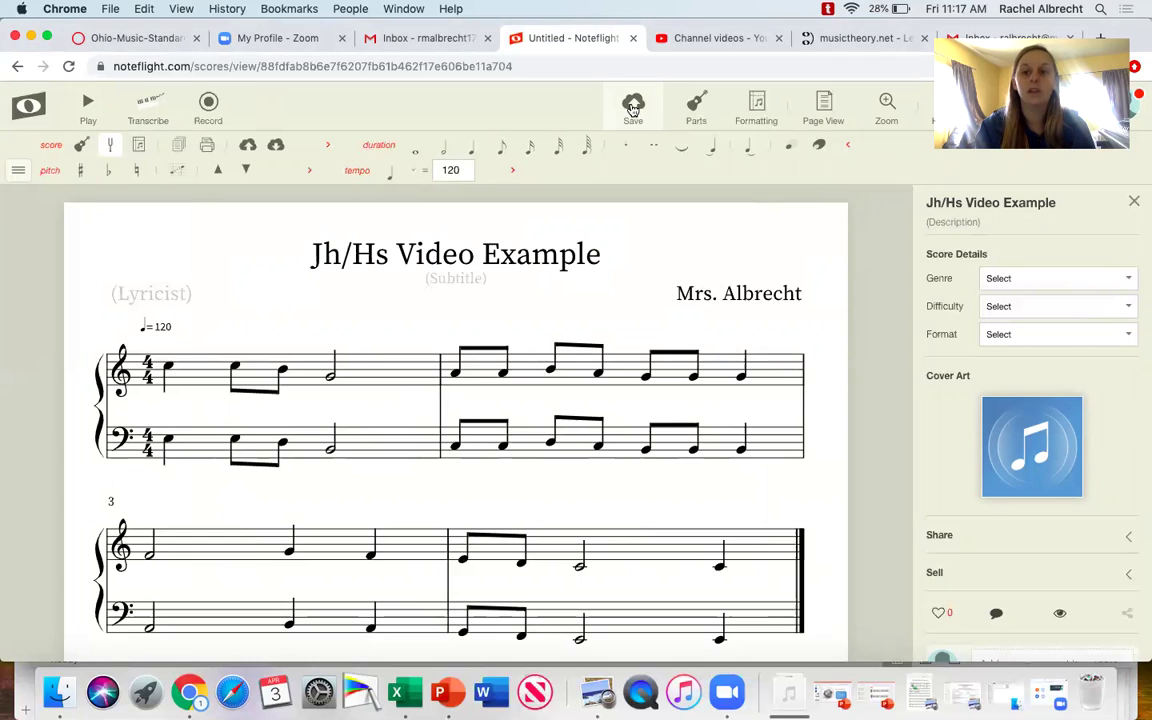
left_click(632, 108)
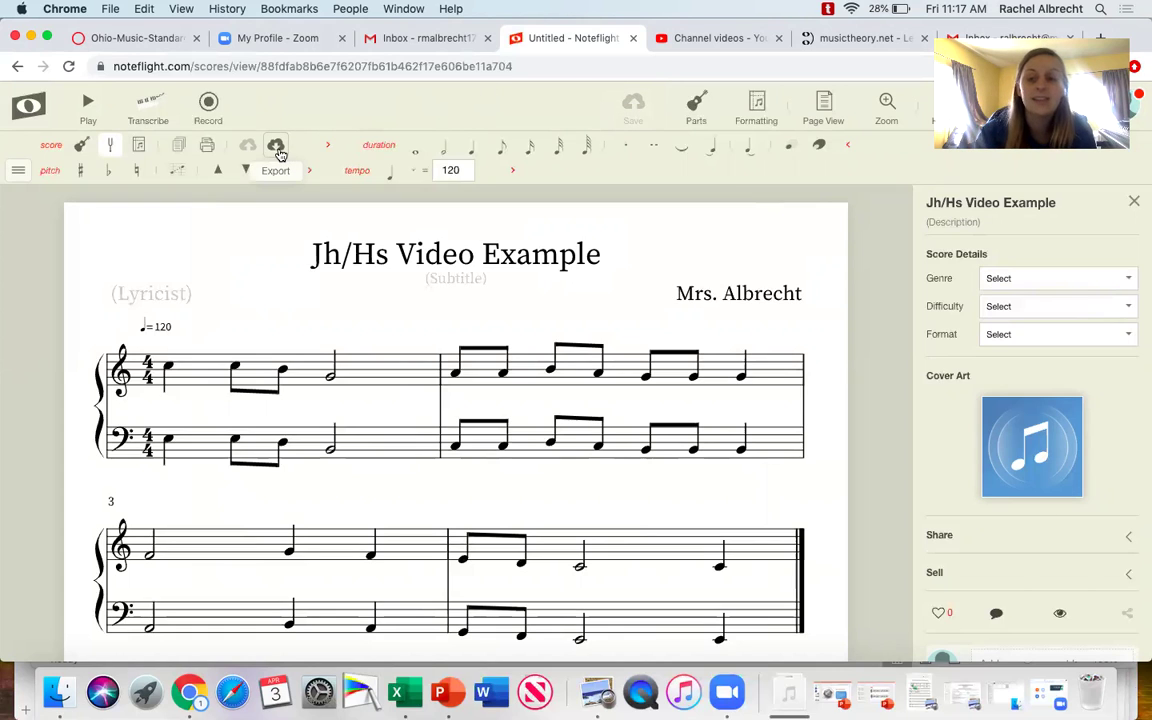
Step: Export the score as a Full Score PDF
left_click(277, 147)
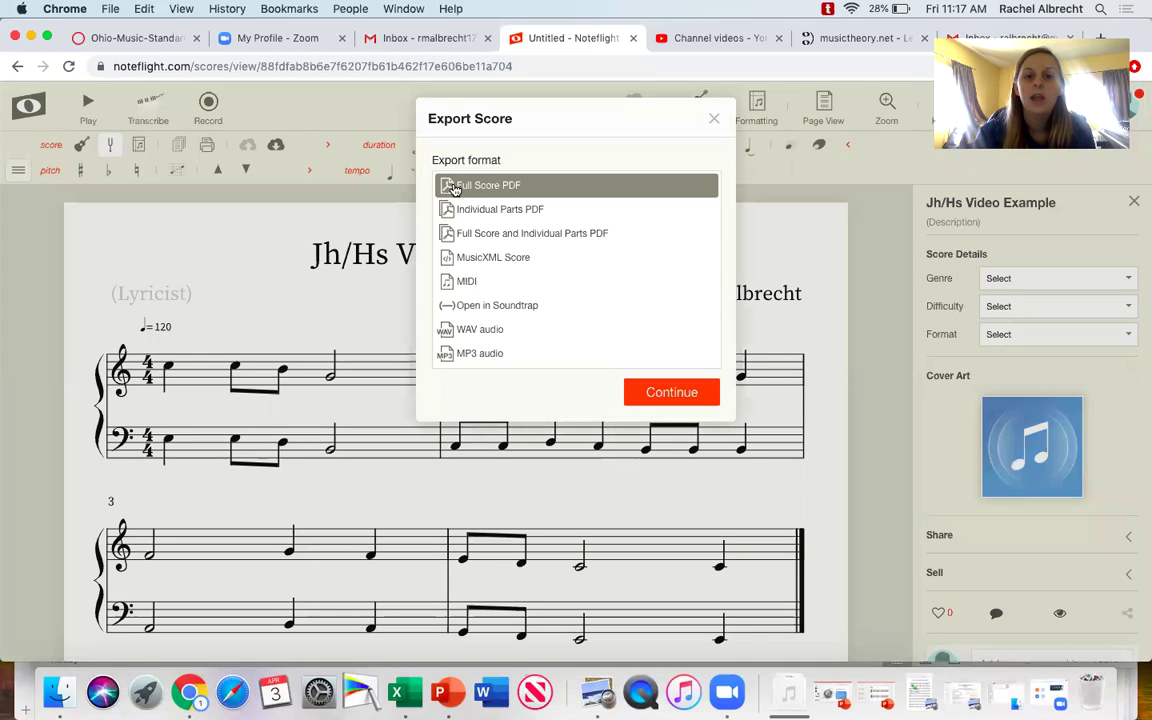
left_click(694, 400)
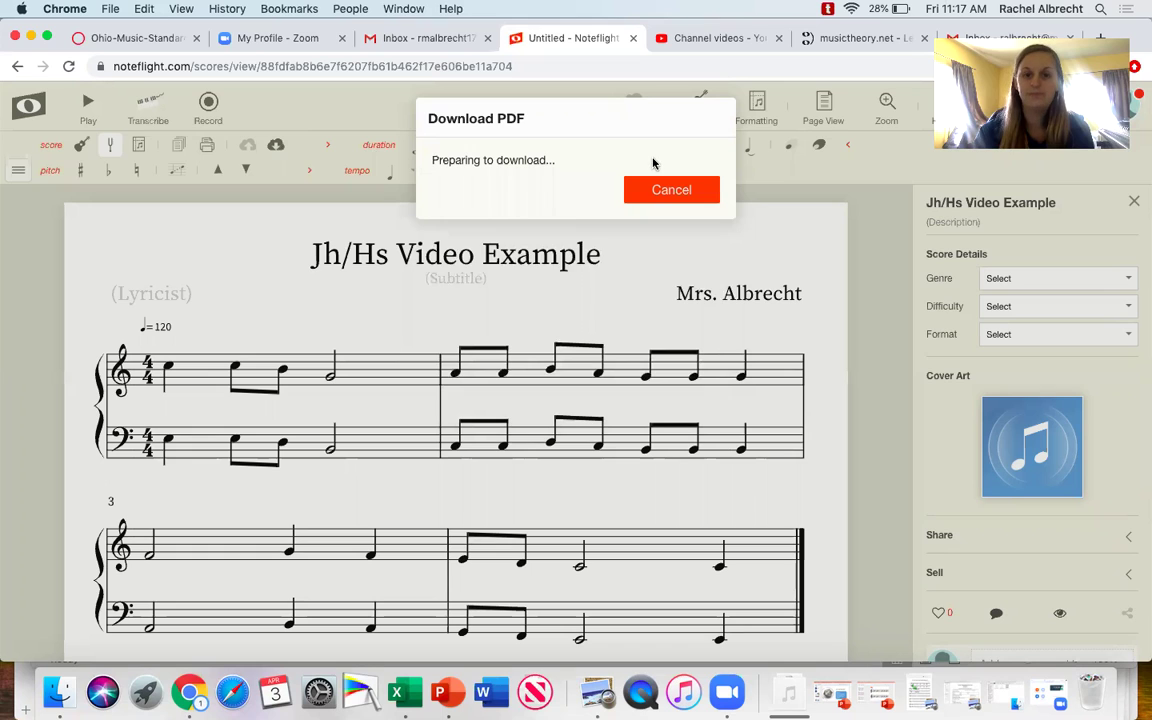
left_click(668, 189)
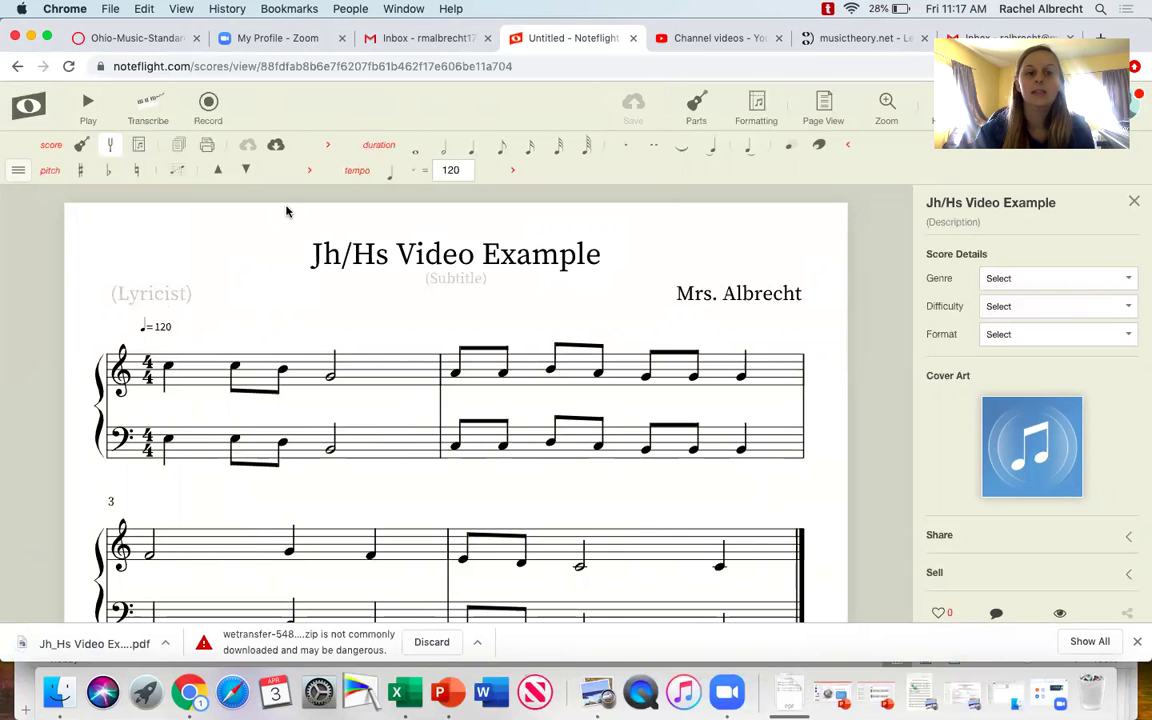
Step: Export the score as MP3 audio and dismiss the export dialog
left_click(275, 148)
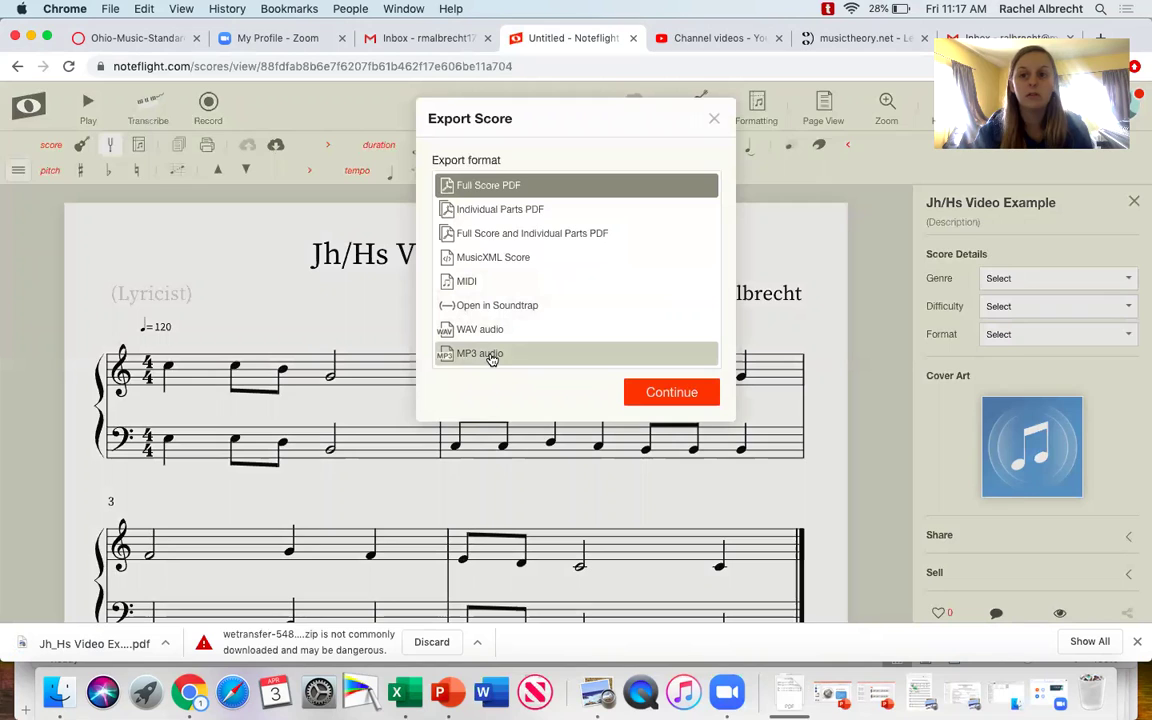
left_click(491, 358)
left_click(671, 393)
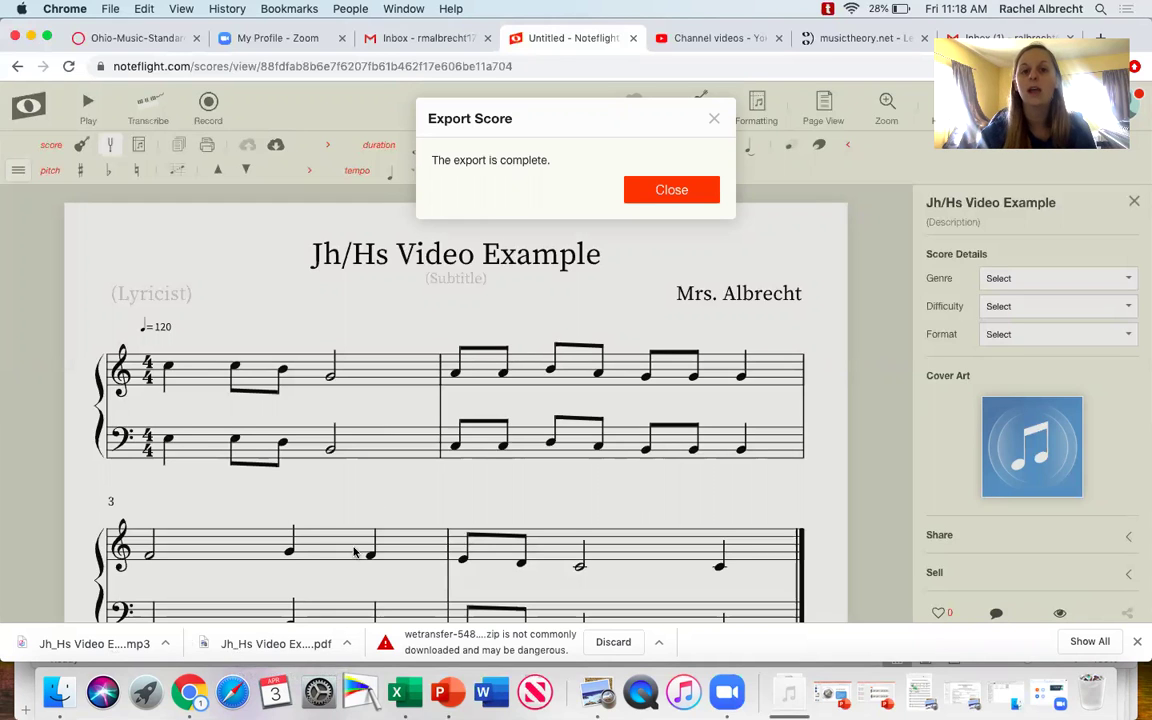
left_click(700, 195)
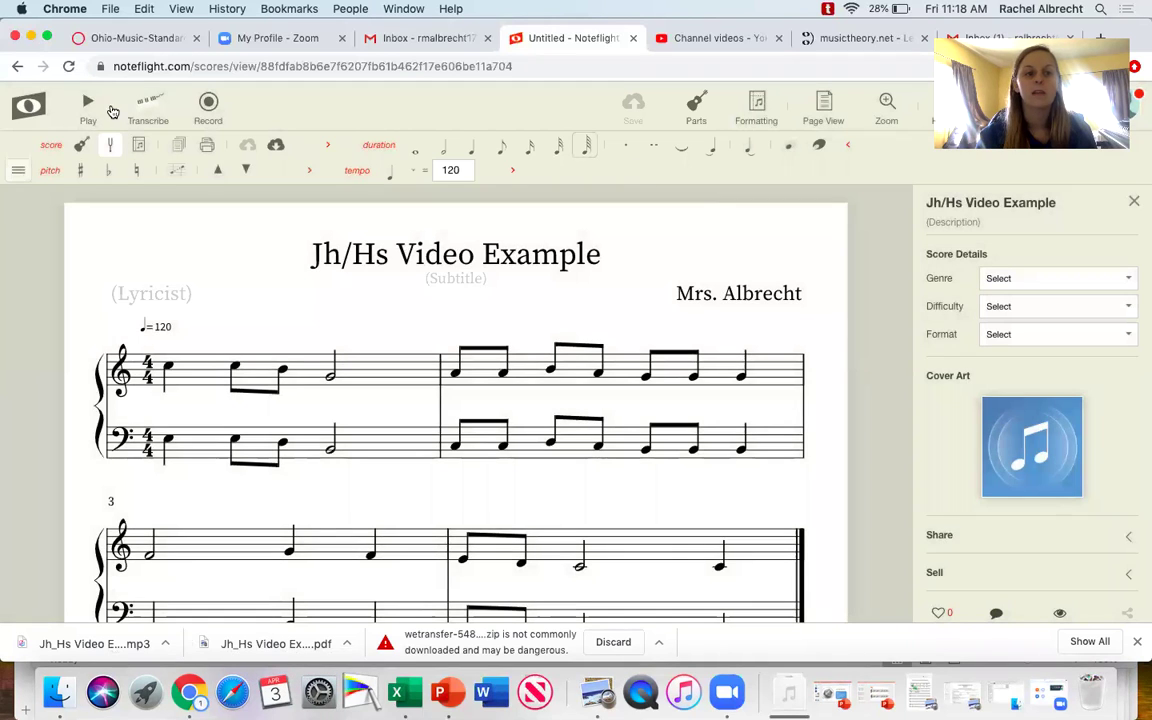
Step: Leave the score and go to the My Scores page
left_click(34, 104)
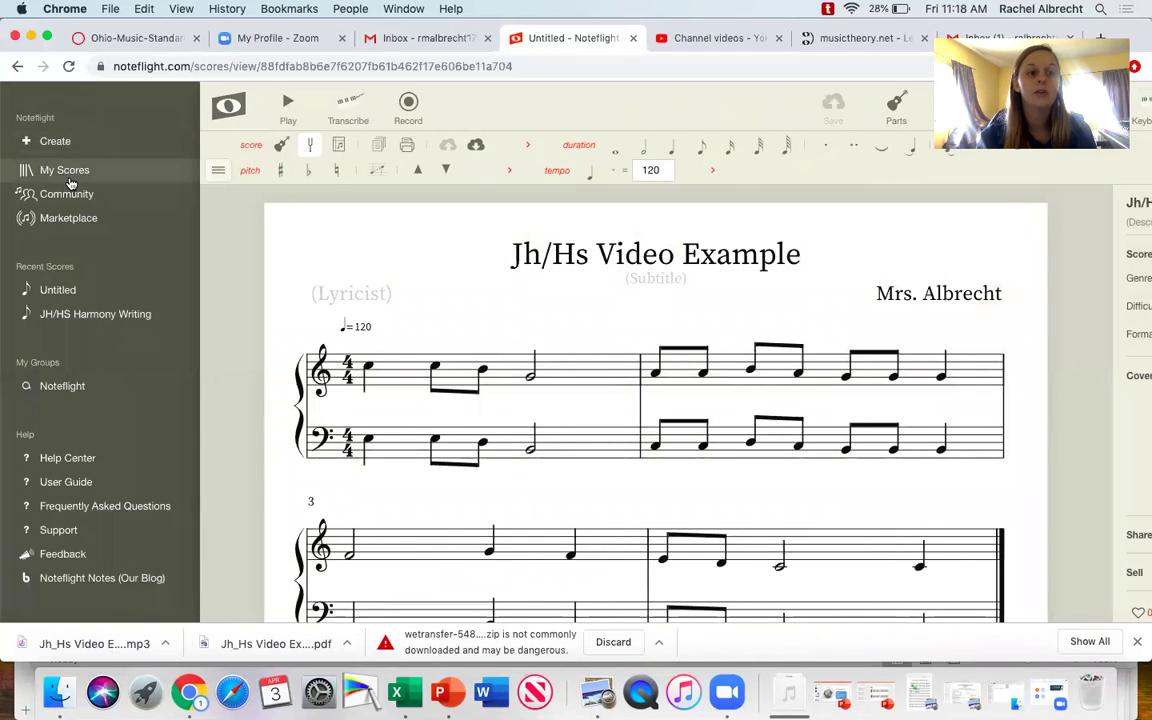
left_click(65, 172)
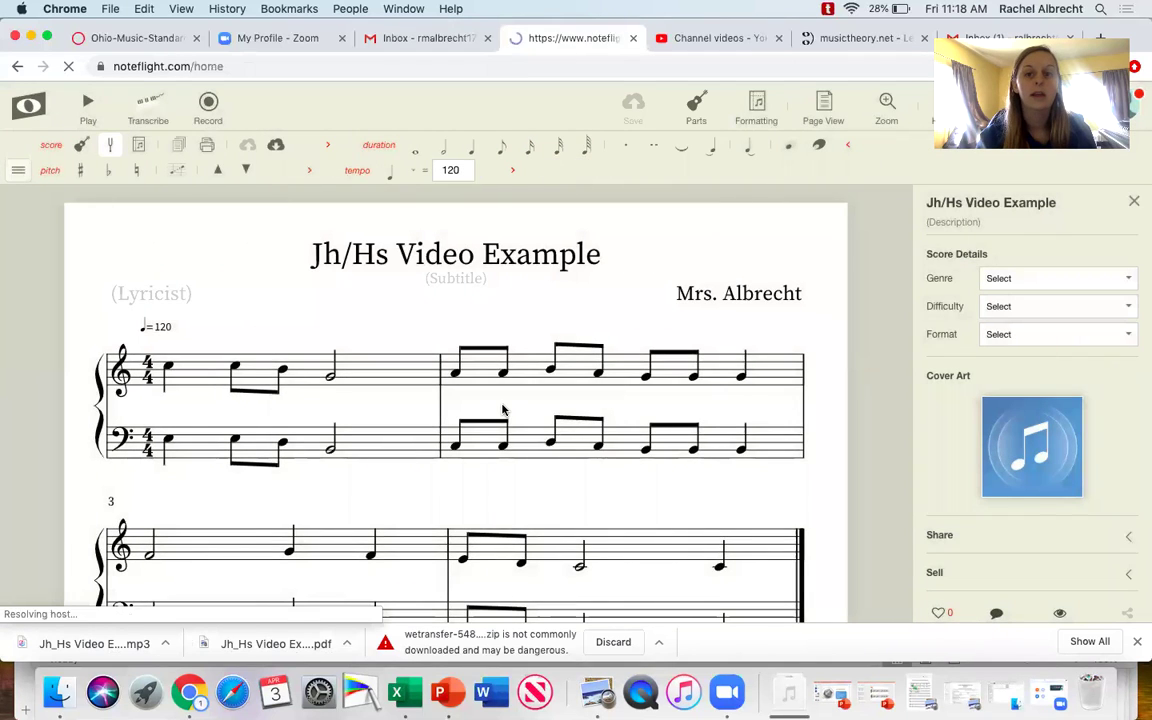